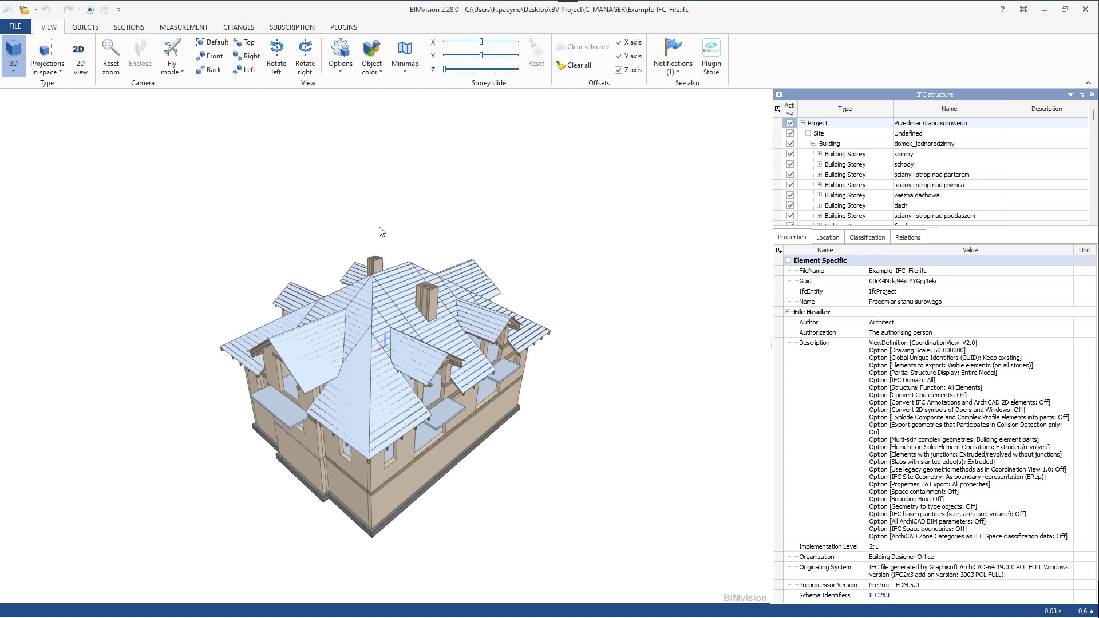
- Switch to the PLUGINS ribbon to reveal the Construction Manager tools beside Example_IFC_File.ifc
click(343, 28)
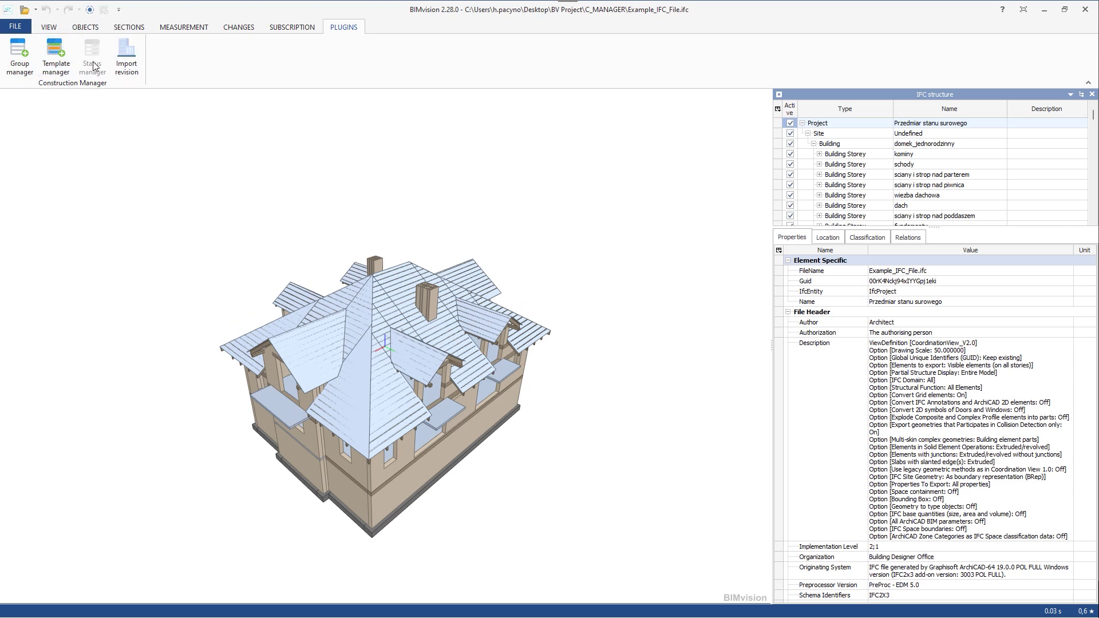
- In Group manager, add a new user group and rename it FOUNDATIONS, retrying once after reopening
click(22, 53)
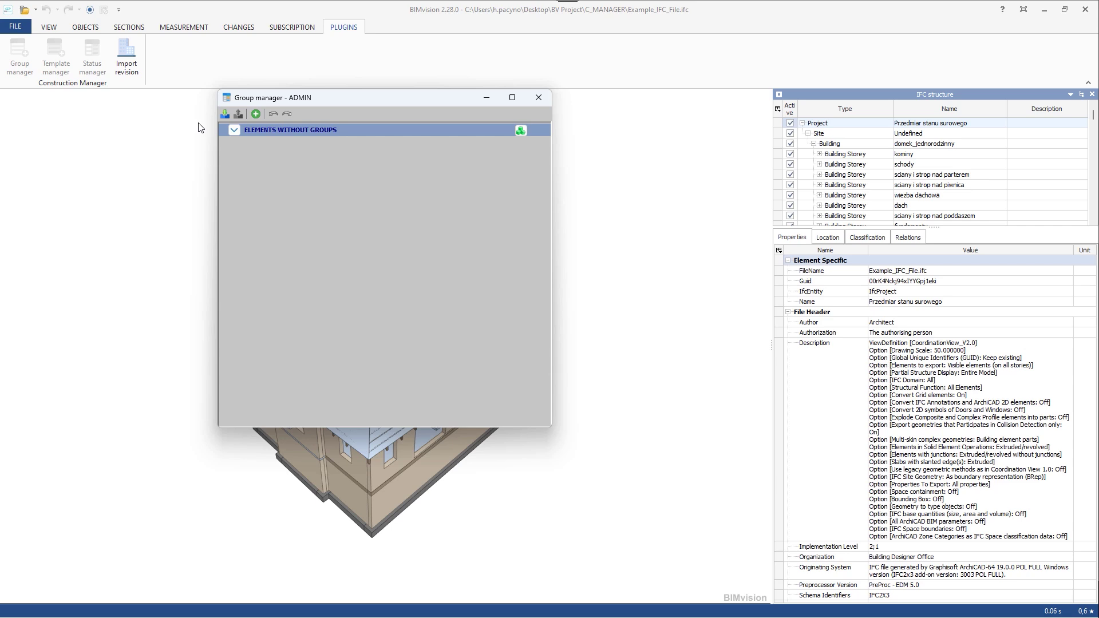
click(235, 130)
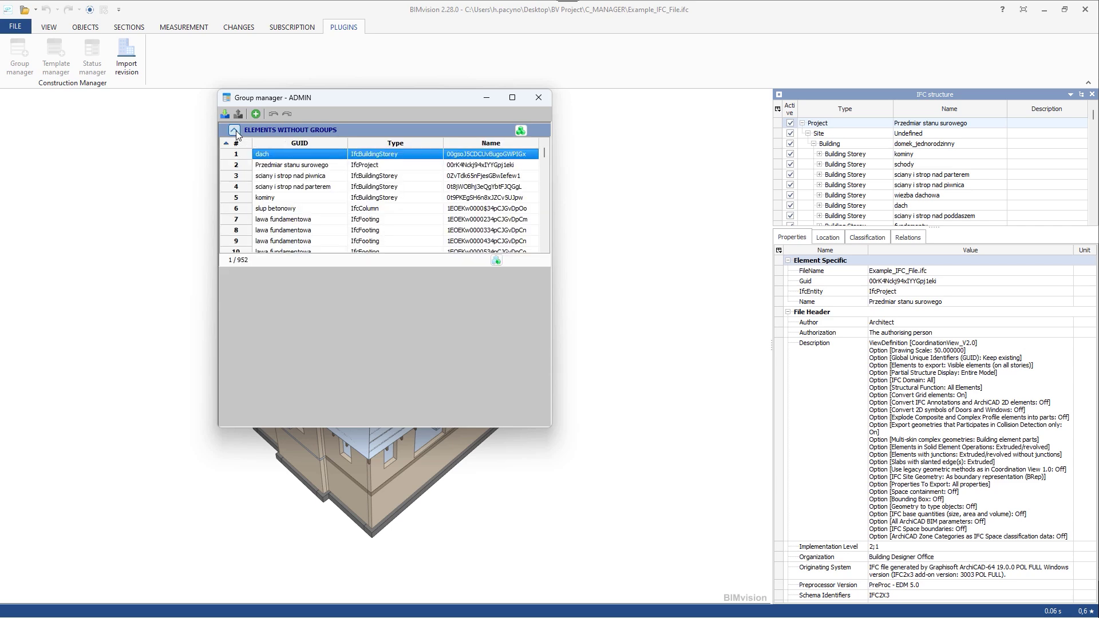
click(235, 130)
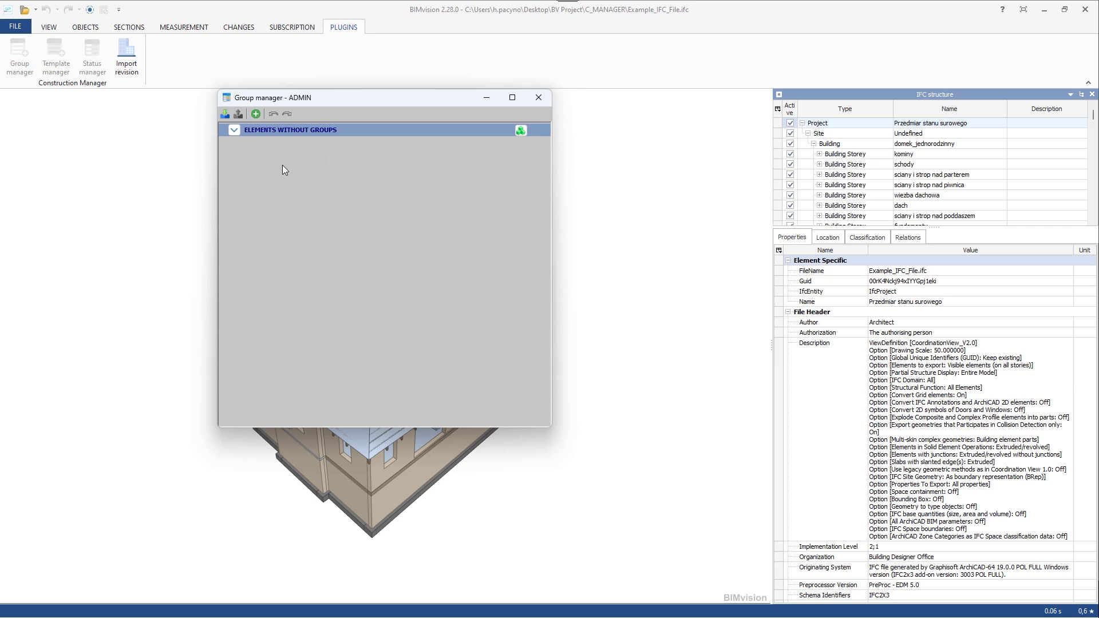
click(257, 112)
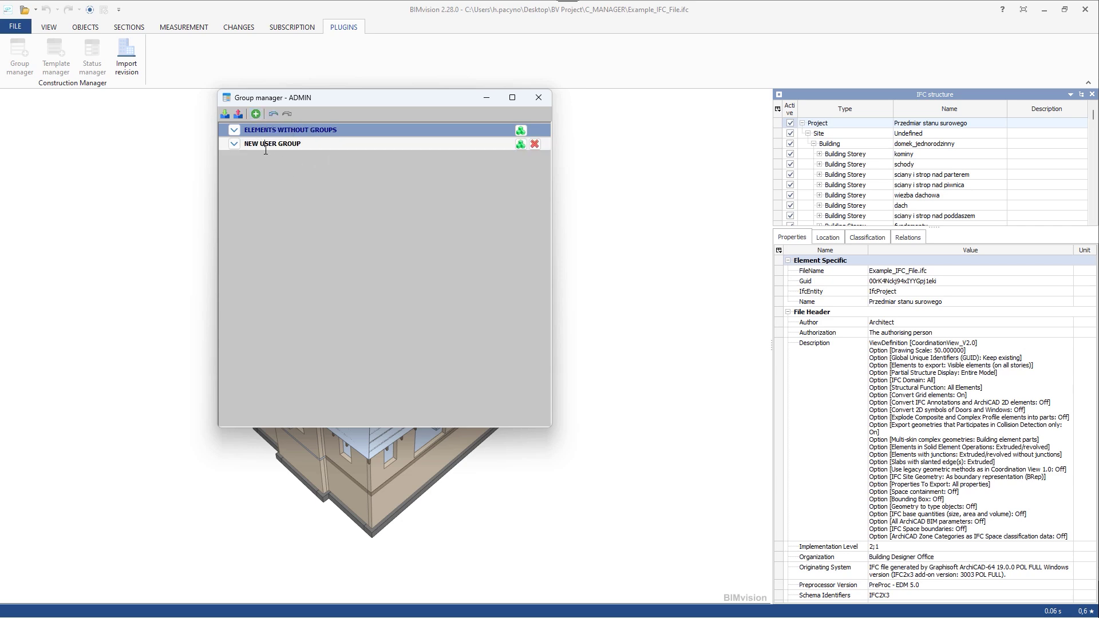
drag(315, 146, 211, 146)
text(FOUNDATION)
click(23, 45)
click(22, 46)
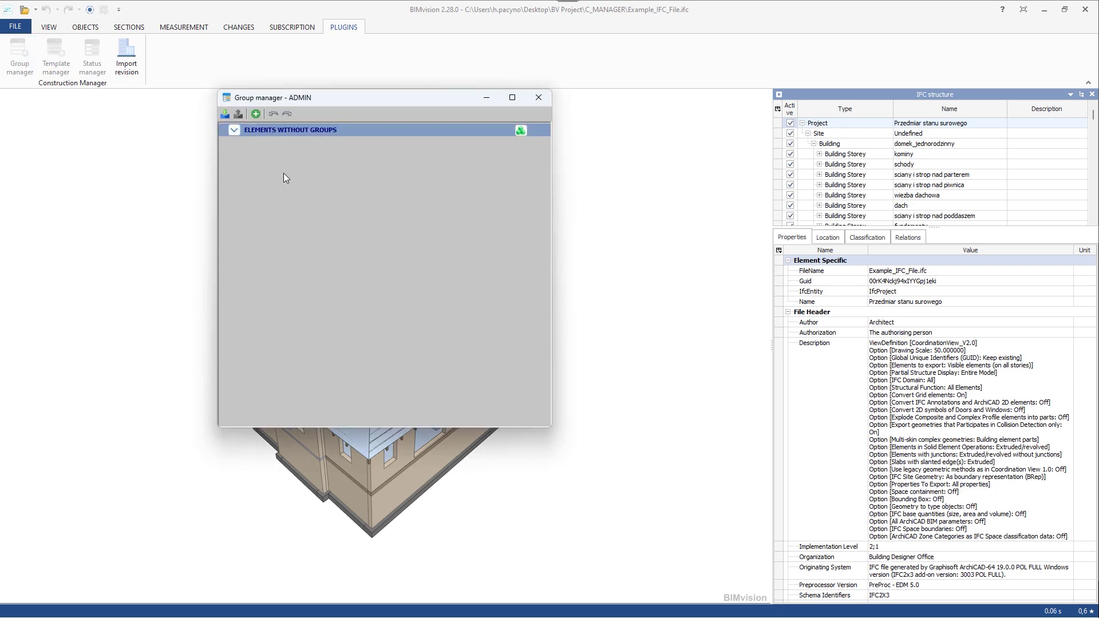
click(256, 114)
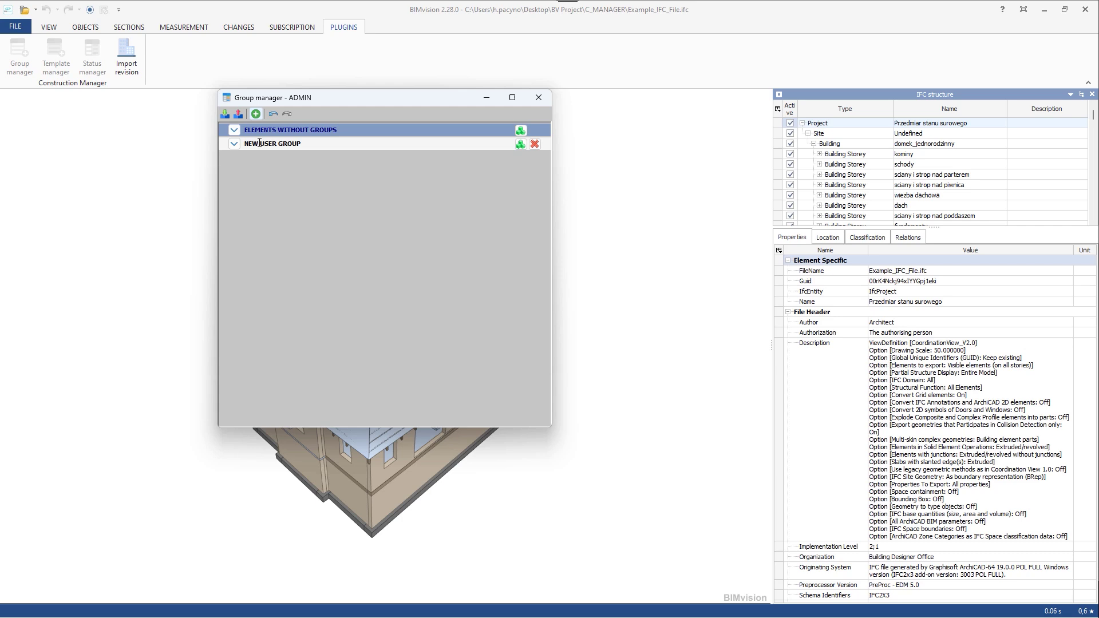
drag(312, 146, 211, 147)
text(FOUNDATIONS)
- Select the 34 footings of the fundamenty storey and add them to the FOUNDATIONS group
drag(385, 105, 228, 108)
click(81, 148)
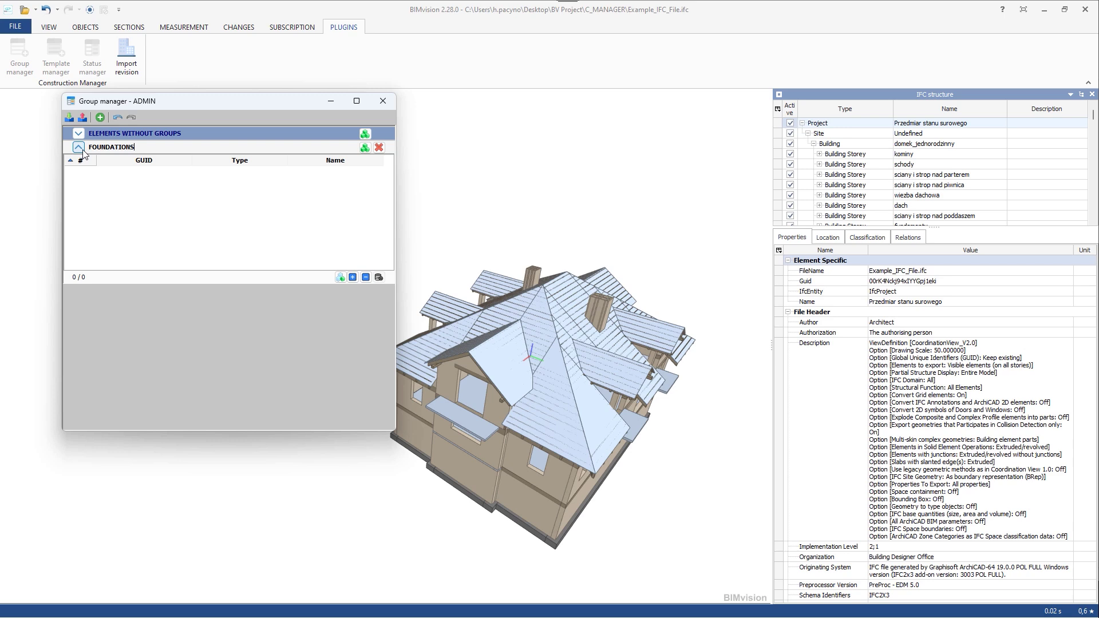
drag(919, 228, 917, 355)
click(905, 227)
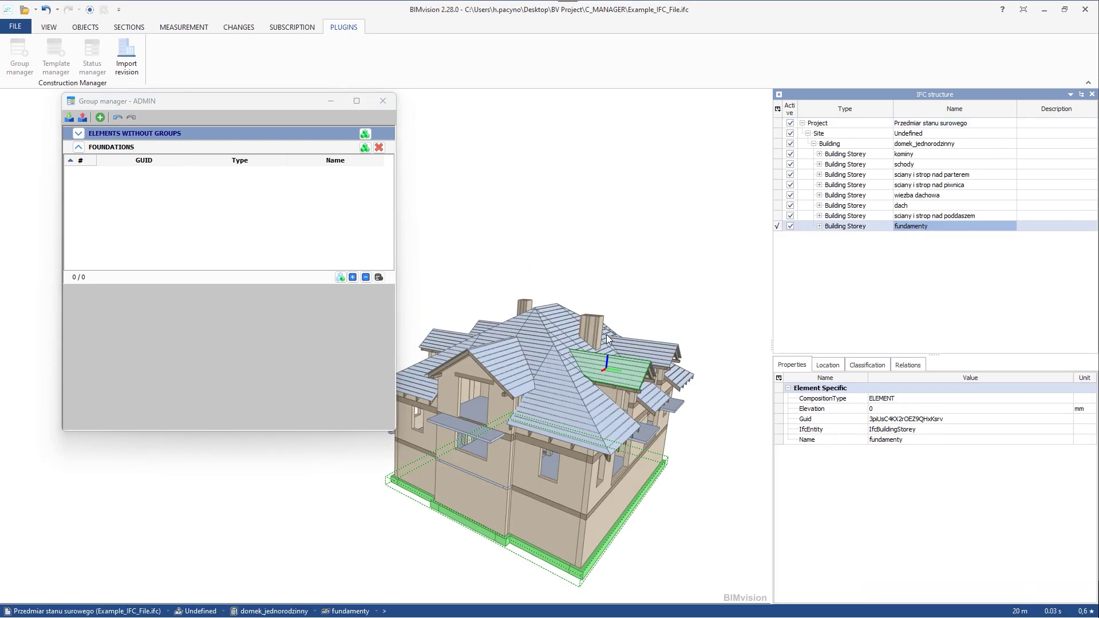
drag(595, 270, 520, 294)
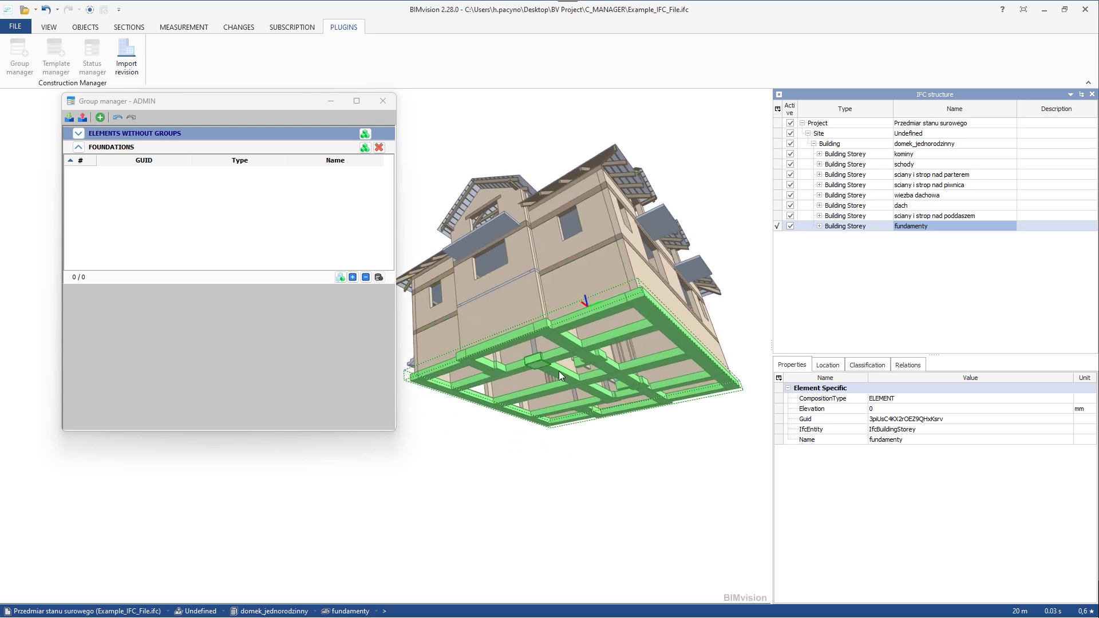
click(352, 277)
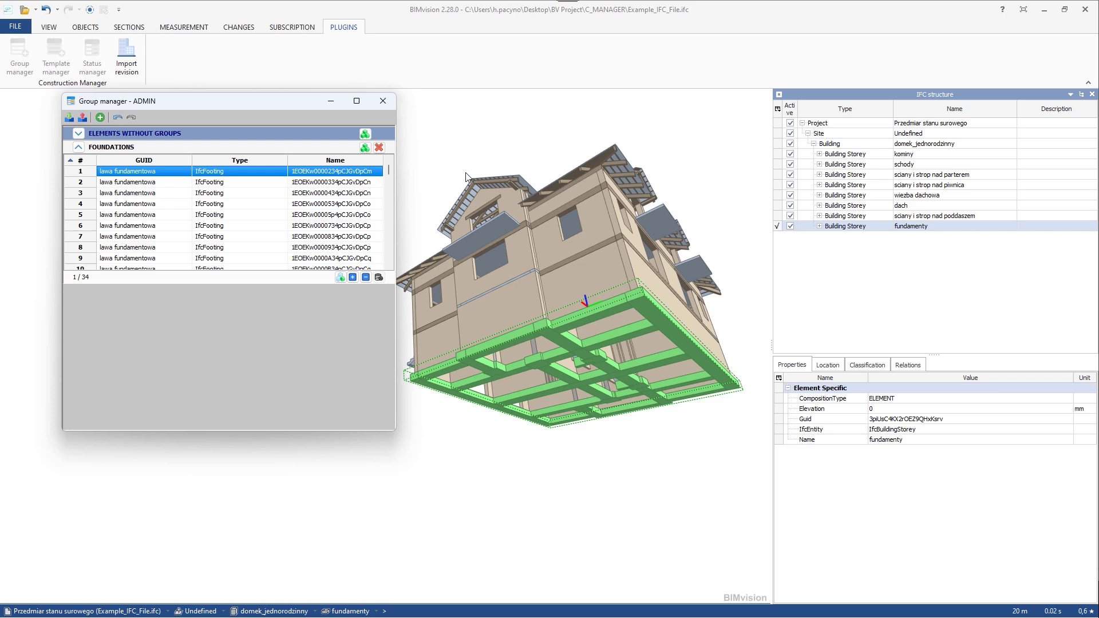
click(541, 158)
drag(634, 163, 599, 216)
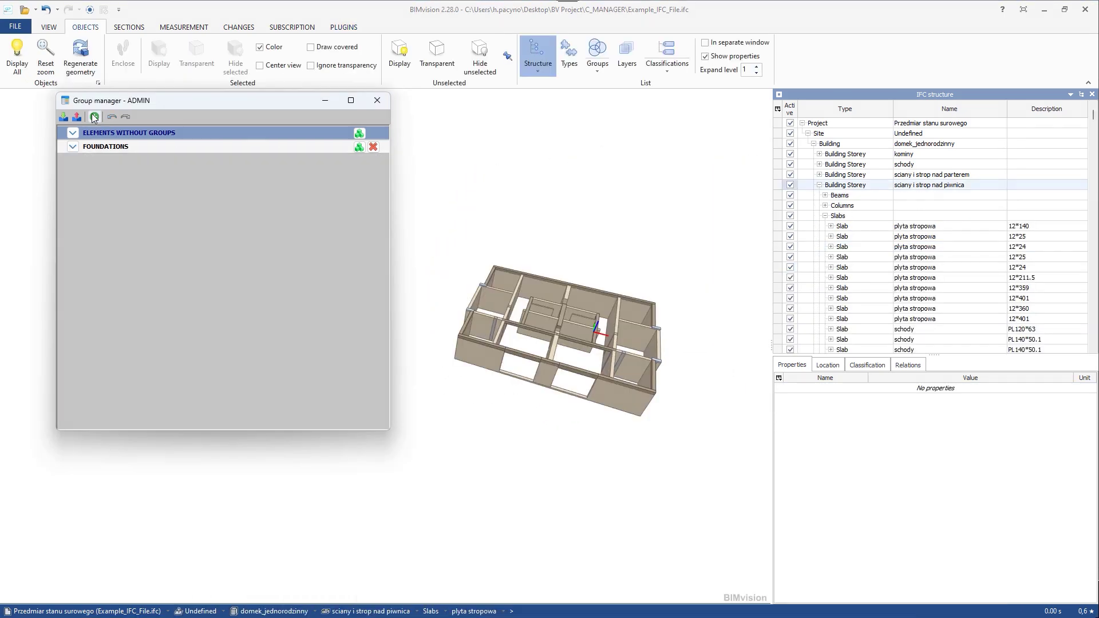
- Add a group named UNDERGROUND WALLS and fill it with the 56 basement storey elements
click(94, 117)
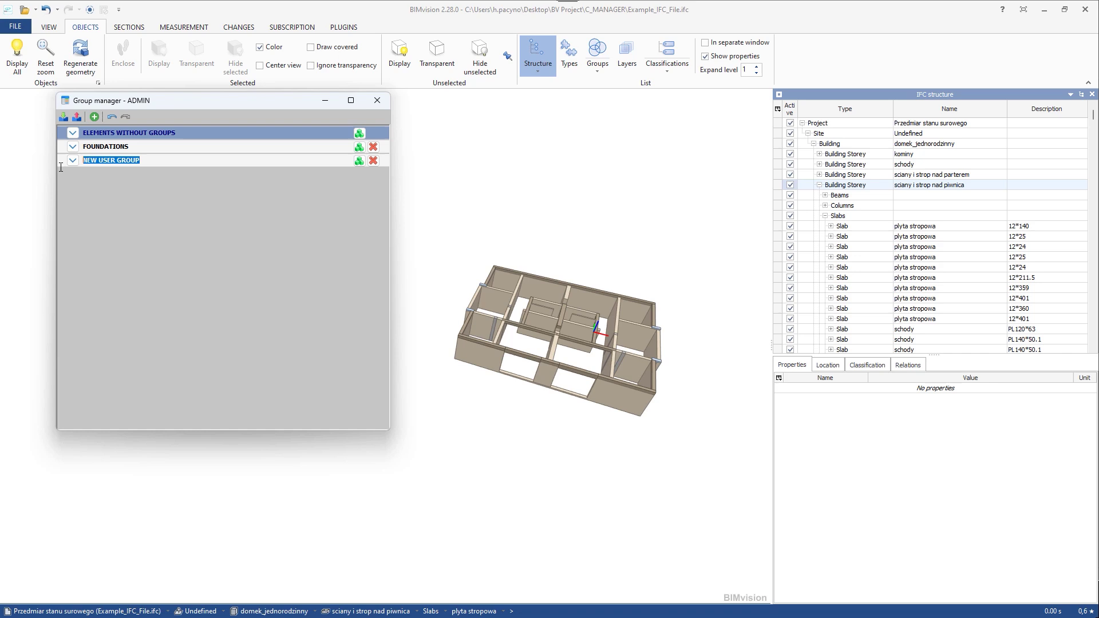
text(UND)
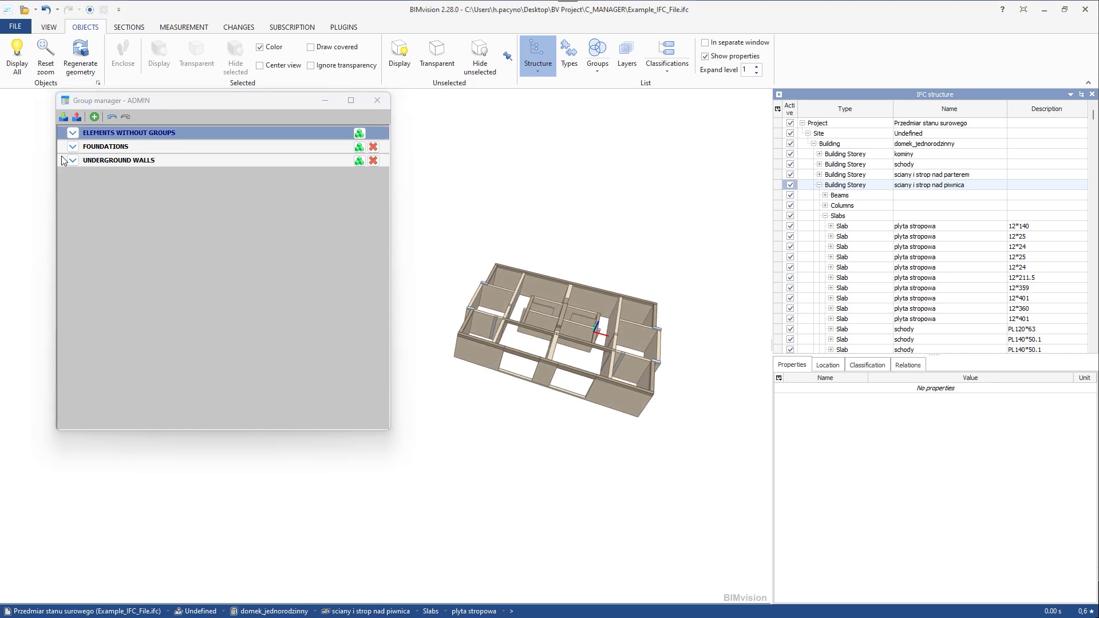
click(73, 161)
scroll(666, 409, up, 2)
drag(708, 245, 418, 435)
click(347, 291)
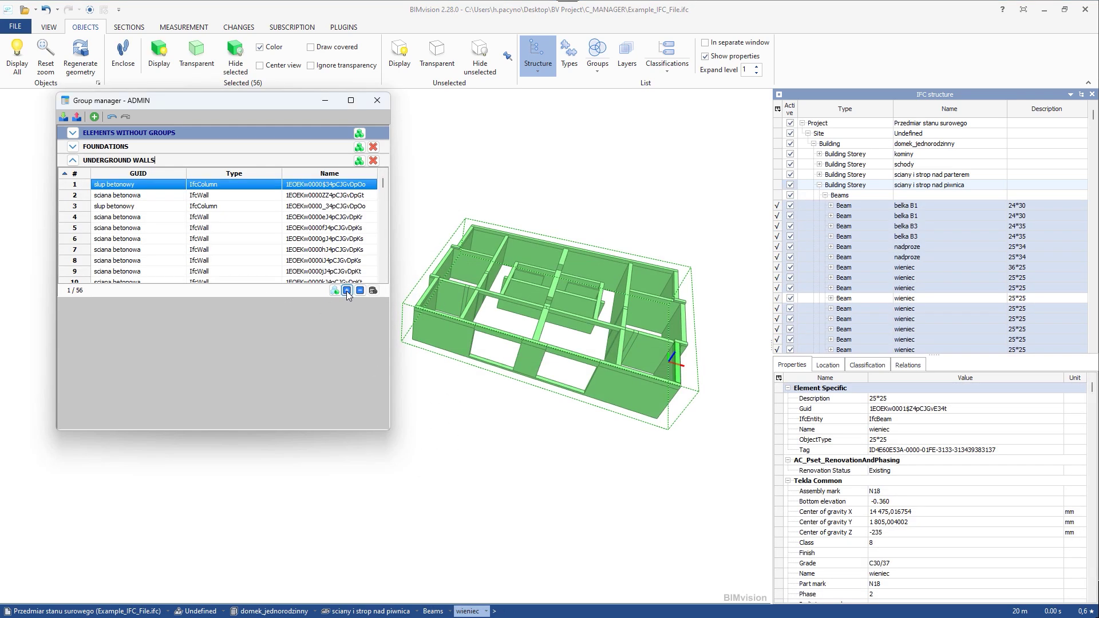
- Rename the group to UNDERGROUND CONSTRUCTION, clear the selection and collapse it
double_click(144, 159)
text(CONSTRUCTION)
click(552, 191)
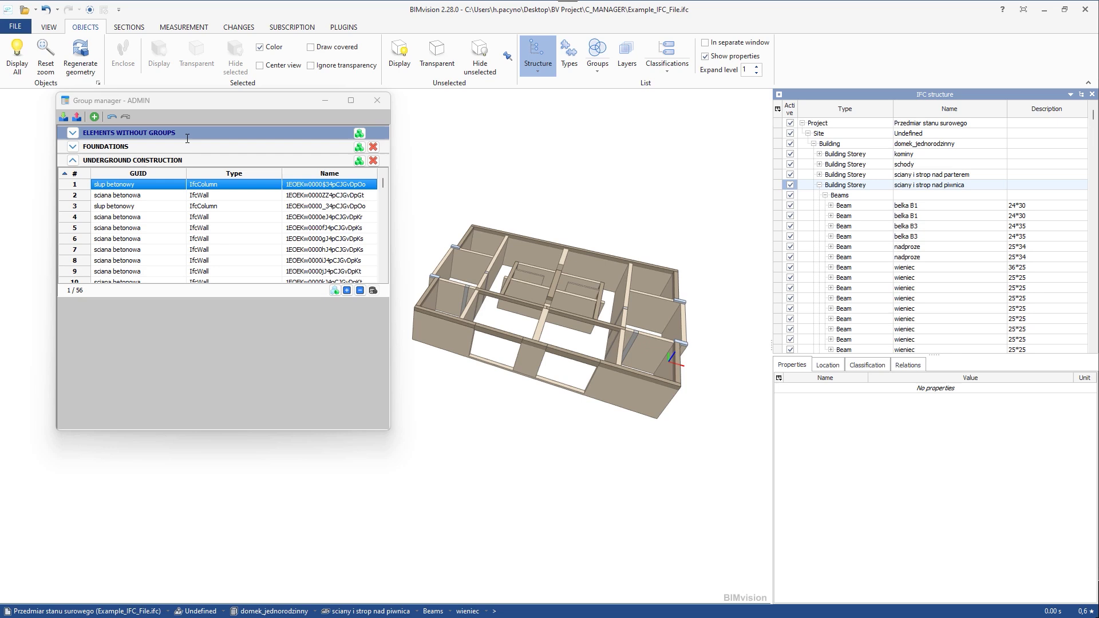
click(73, 160)
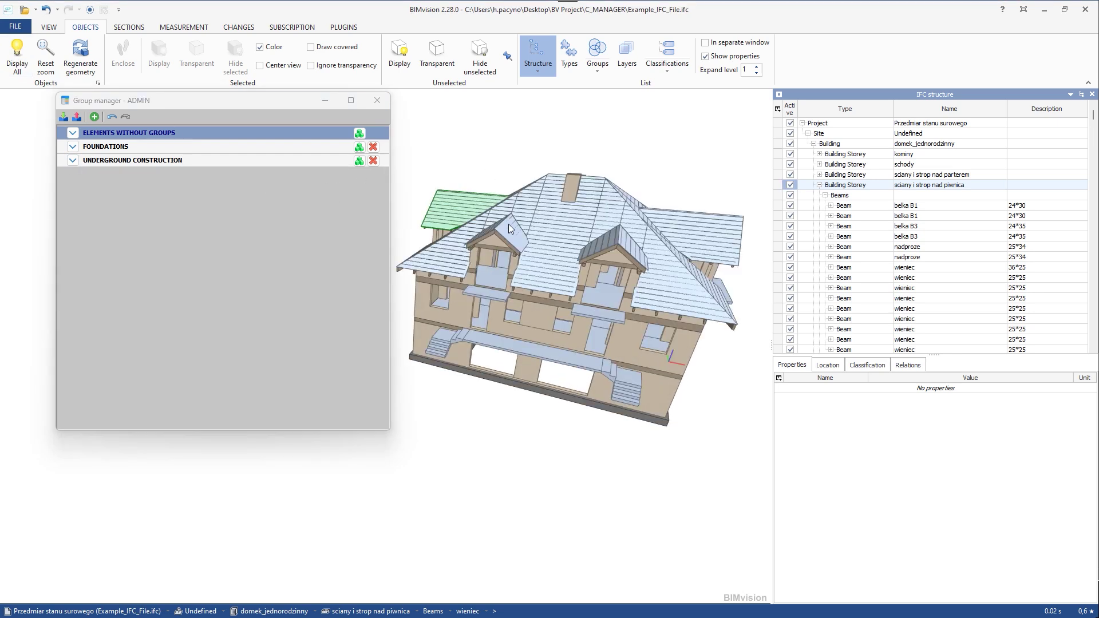
- Add groups for reinforced concrete ceilings, REINFORCED CONCRETE WALLS AND COLUMNS, STAIRS and ROOF
click(95, 117)
text(REINFORCED CONDRETE CEILINGS AND SLABS)
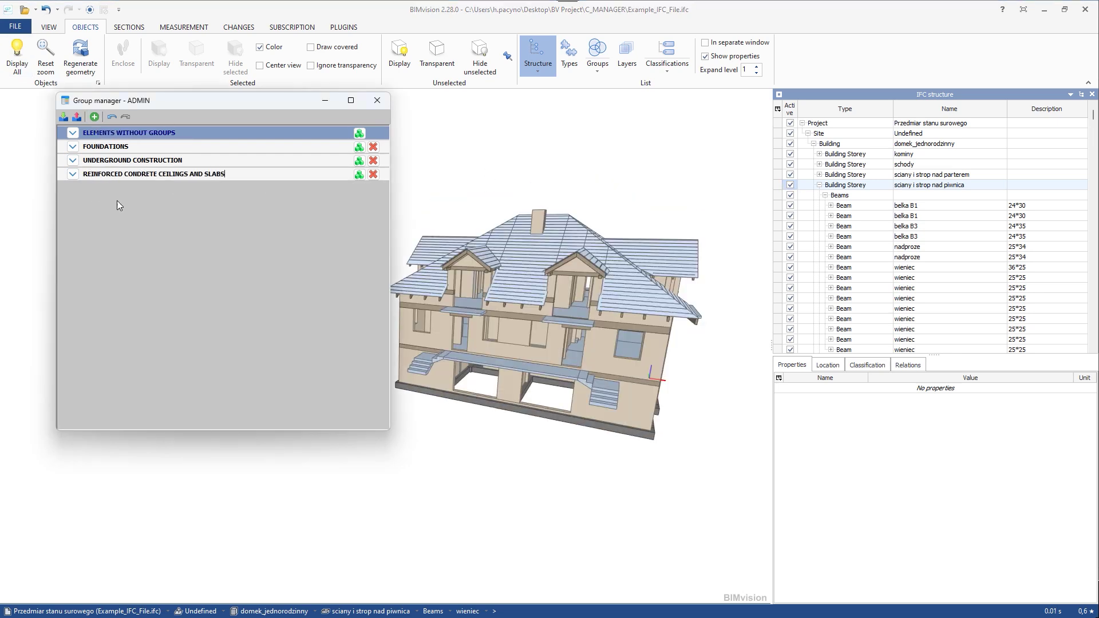
click(95, 117)
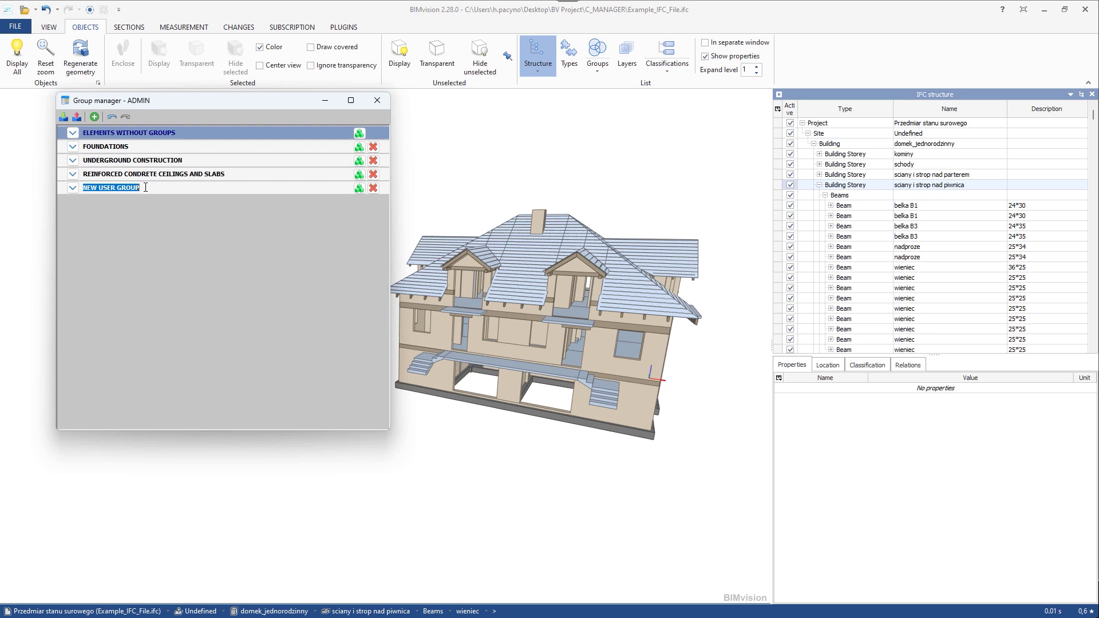
text(REINFORCED CONCRETE WALLS AND COLUMNS)
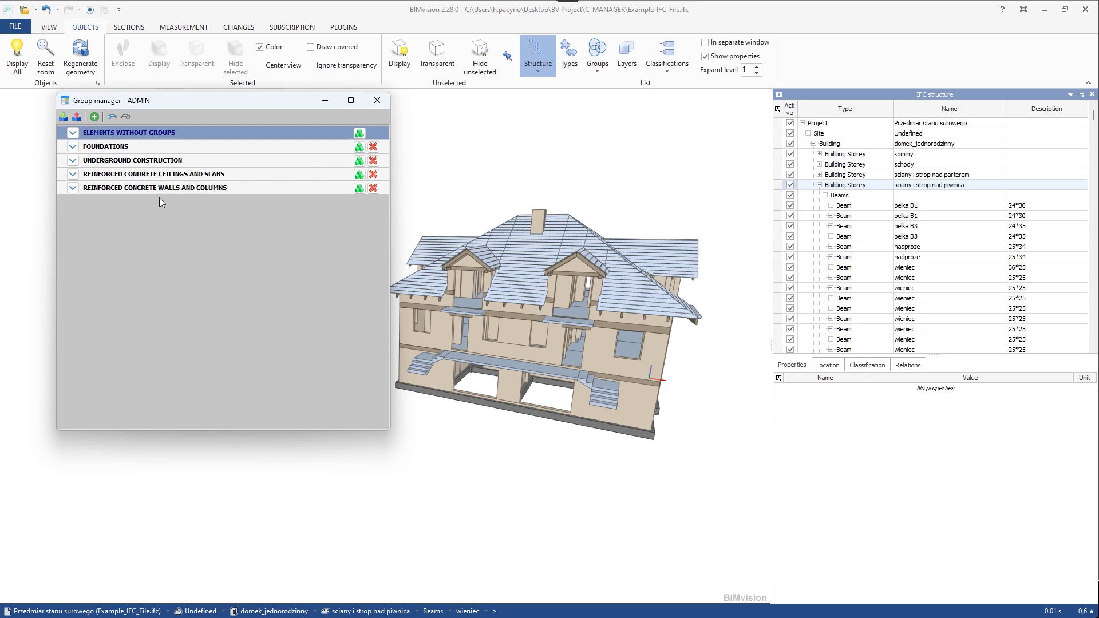
click(95, 116)
text(STAIRS)
key(Return)
double_click(98, 215)
text(ROOF)
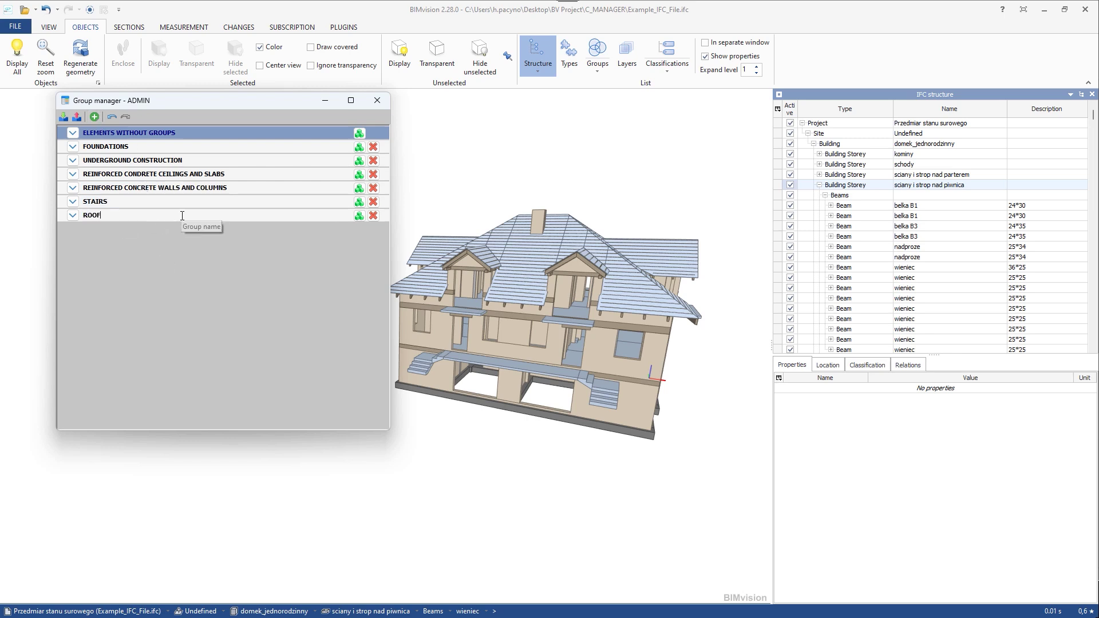
- Fill the ceilings-and-slabs group with the slab elements, isolate the roof storeys, and start another group's name
click(72, 174)
click(569, 56)
click(821, 154)
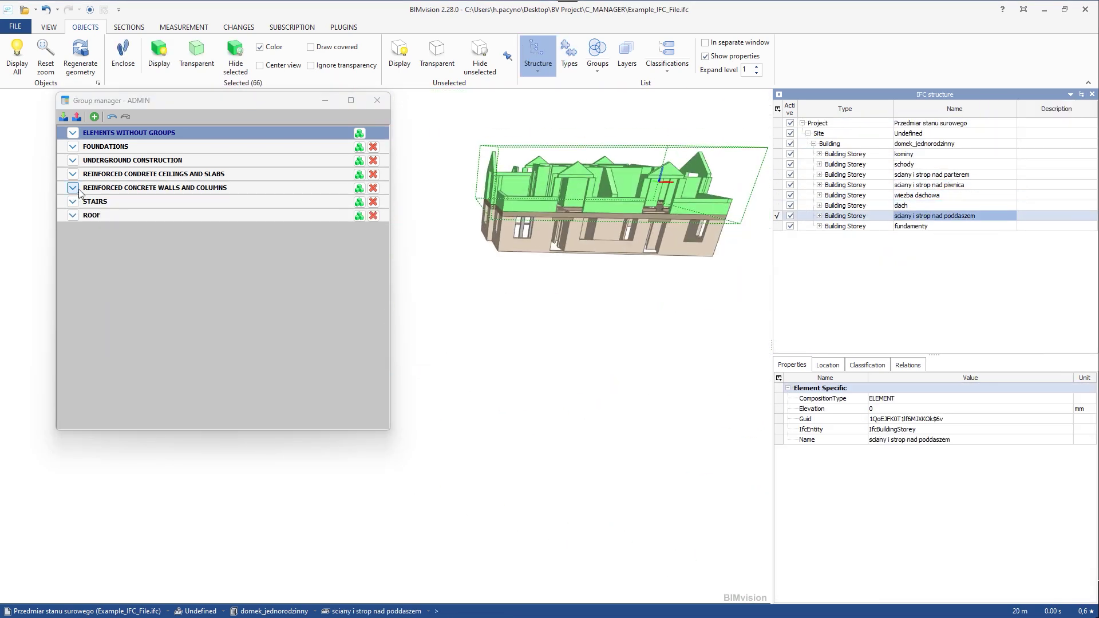
click(73, 188)
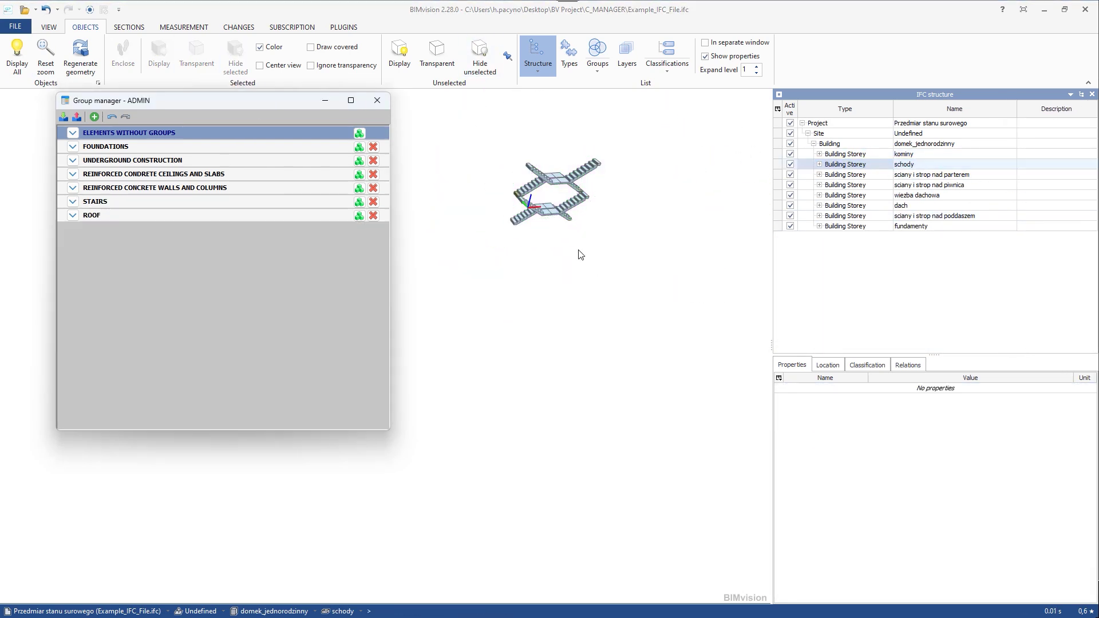
click(239, 27)
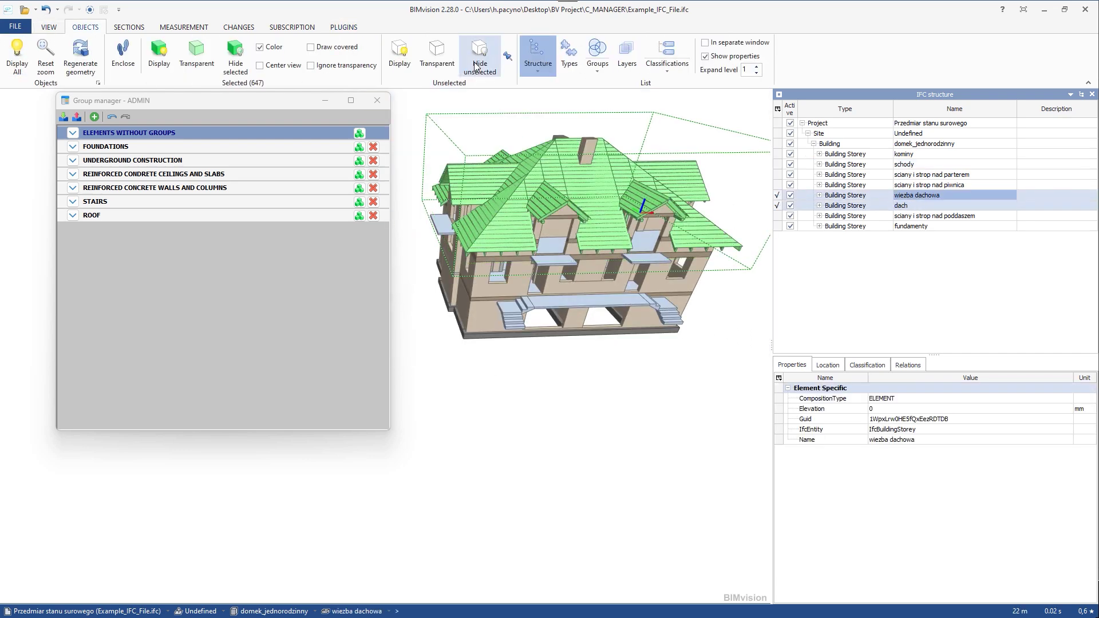
click(475, 67)
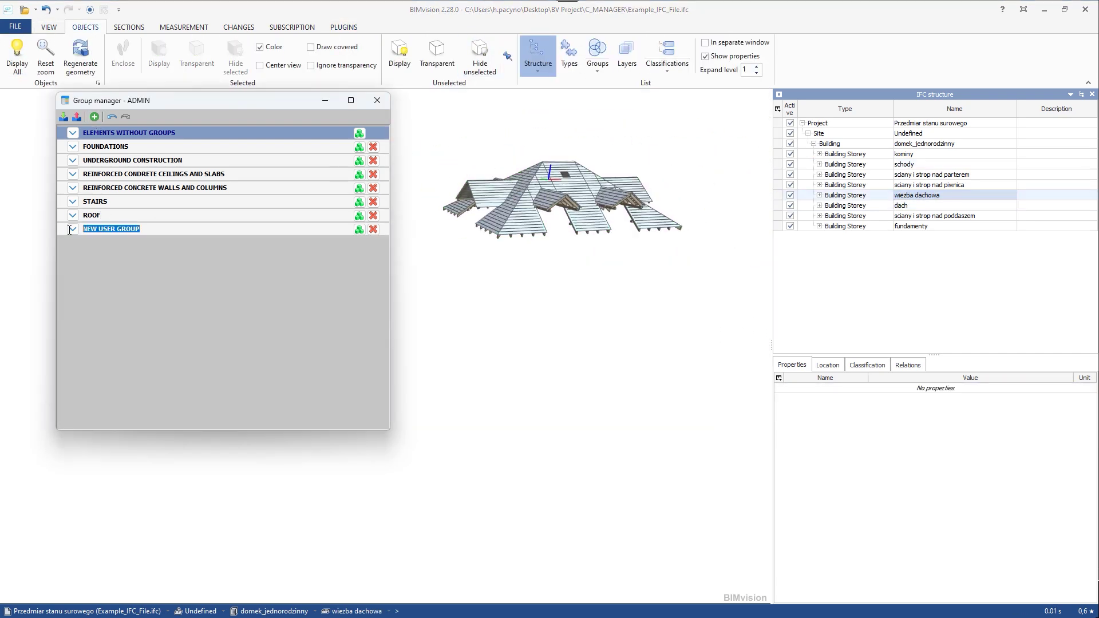
text(OUTDOOR)
key(BackSpace)
key(BackSpace)
key(BackSpace)
key(BackSpace)
key(BackSpace)
key(BackSpace)
key(BackSpace)
- Name the last group EXTERIOR STAIRS and highlight each group's elements on the model in turn
text(EXTERIOR STAIRS)
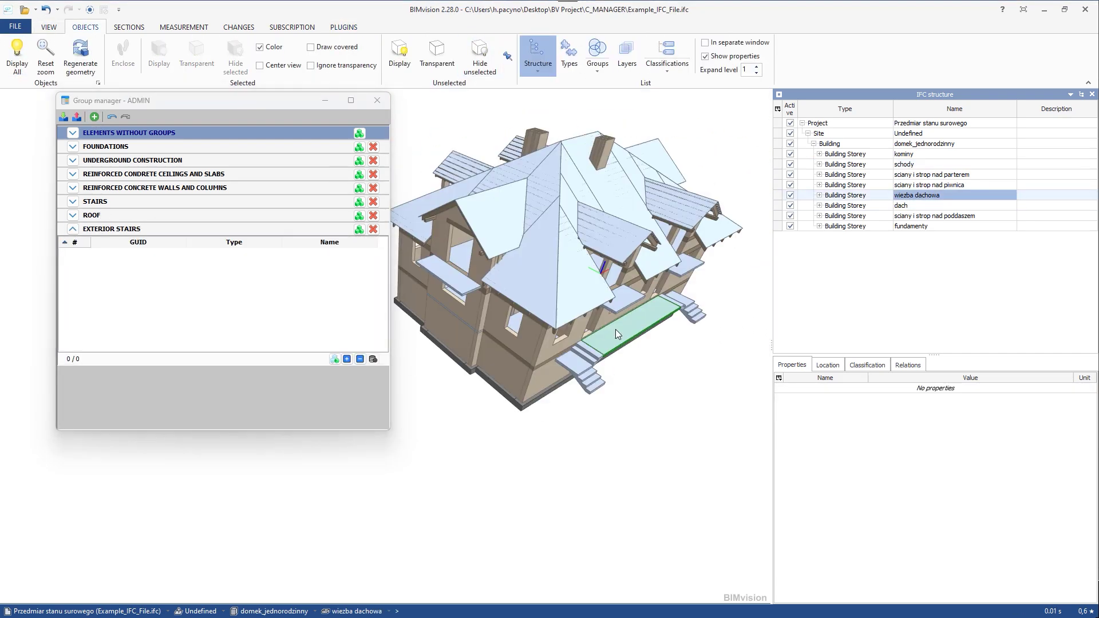
click(580, 366)
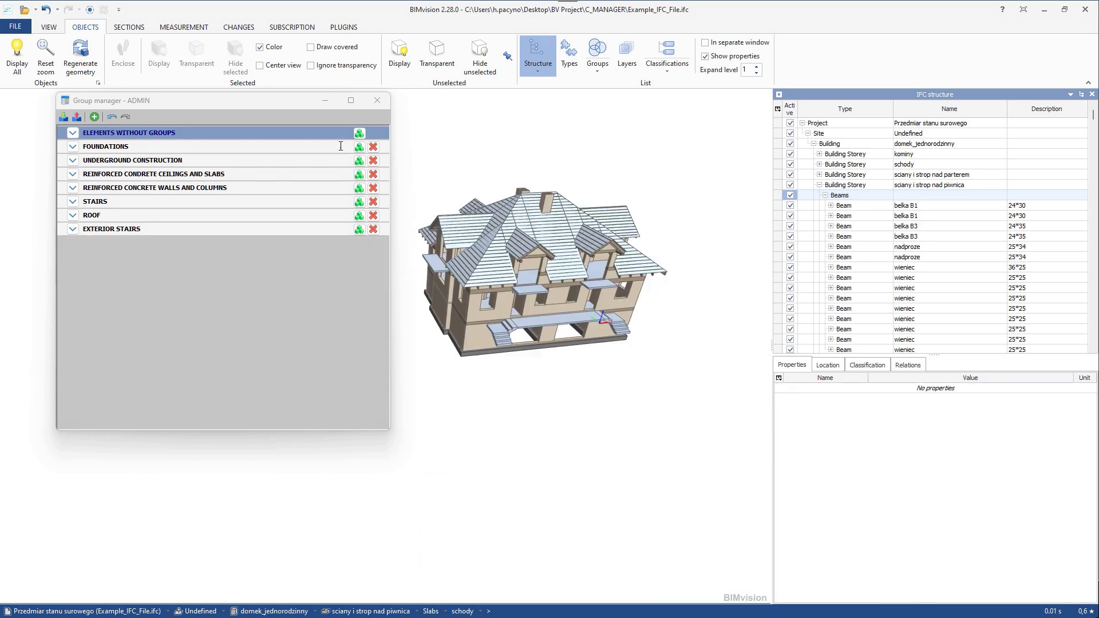
click(358, 161)
click(359, 174)
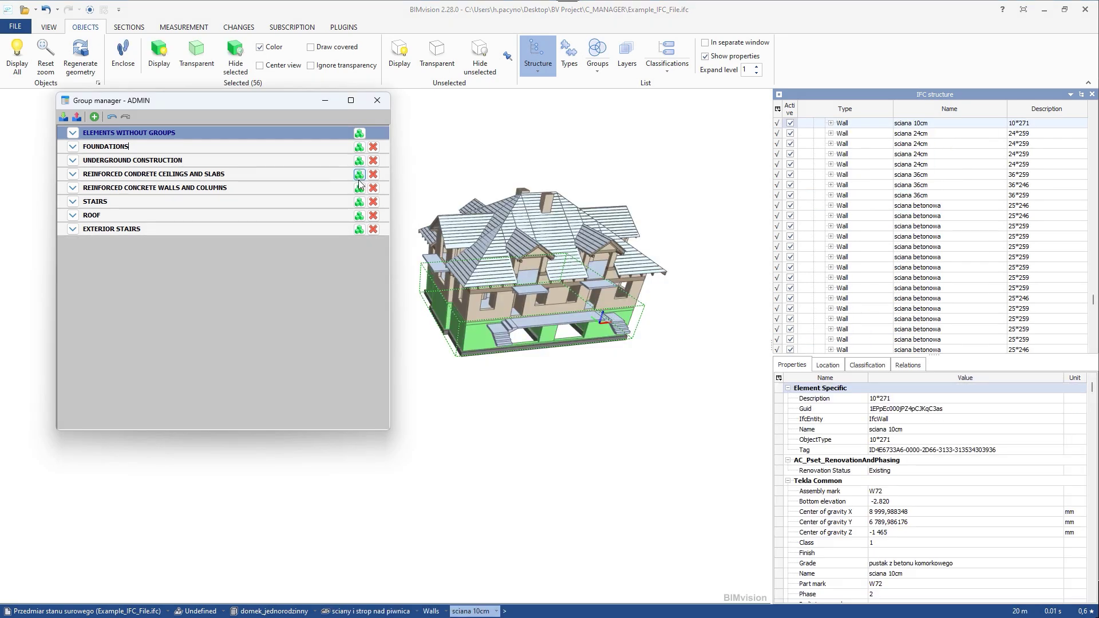
click(359, 188)
click(359, 201)
click(360, 215)
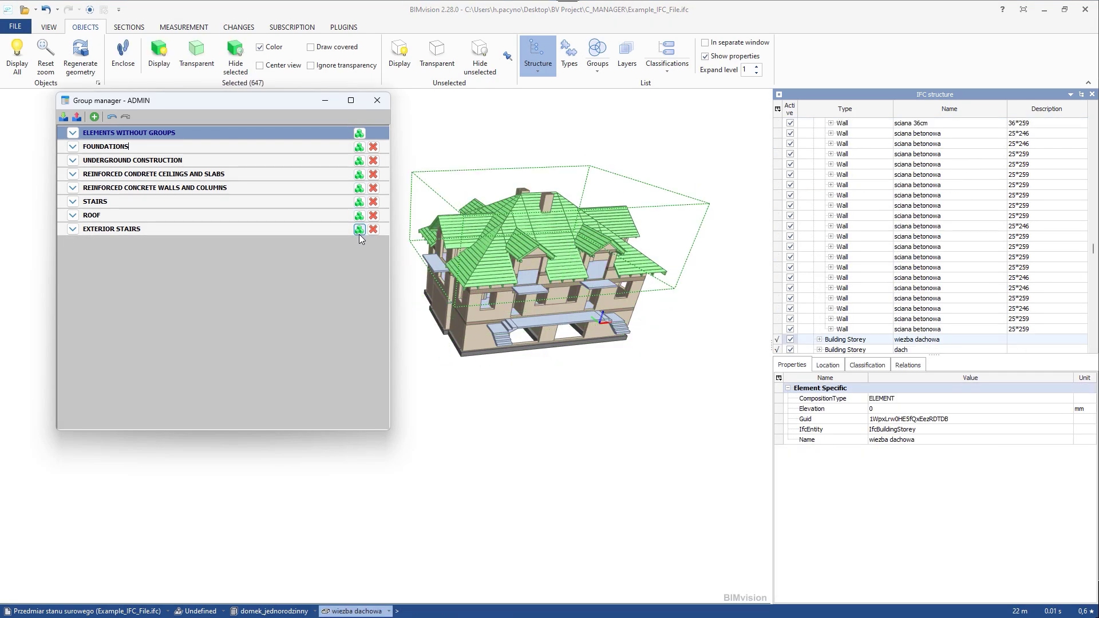
click(358, 230)
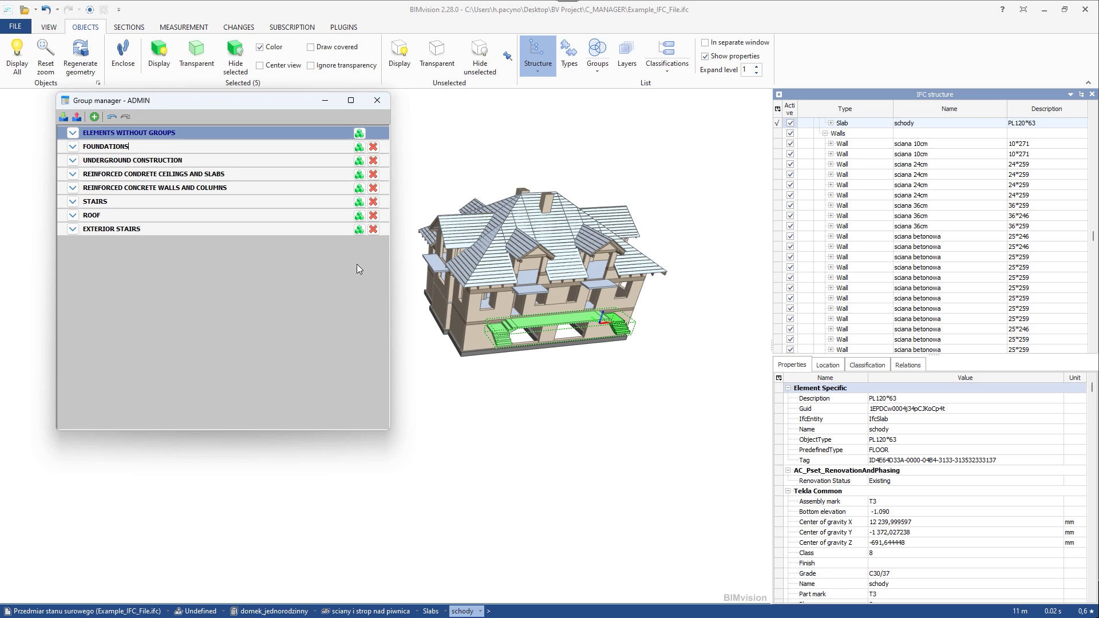
- Clear the selection, turn the house to a near-front view, and close Group manager
click(515, 382)
drag(521, 269, 510, 269)
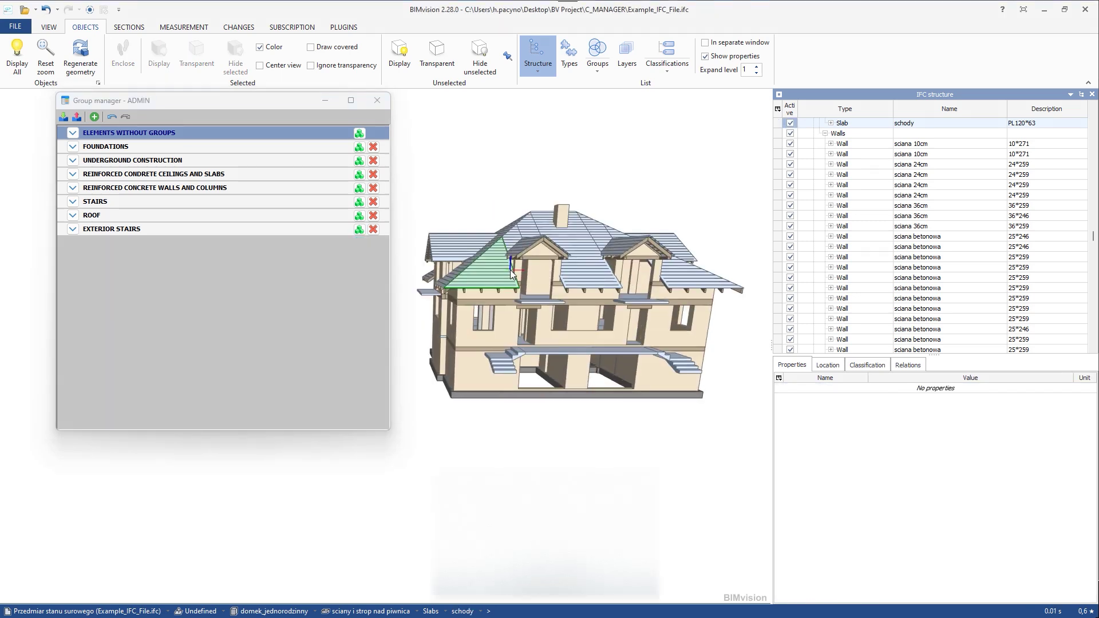
click(343, 27)
- Add a new status template in Template manager named FOUNDATIONS CONSTRUCTION
click(378, 100)
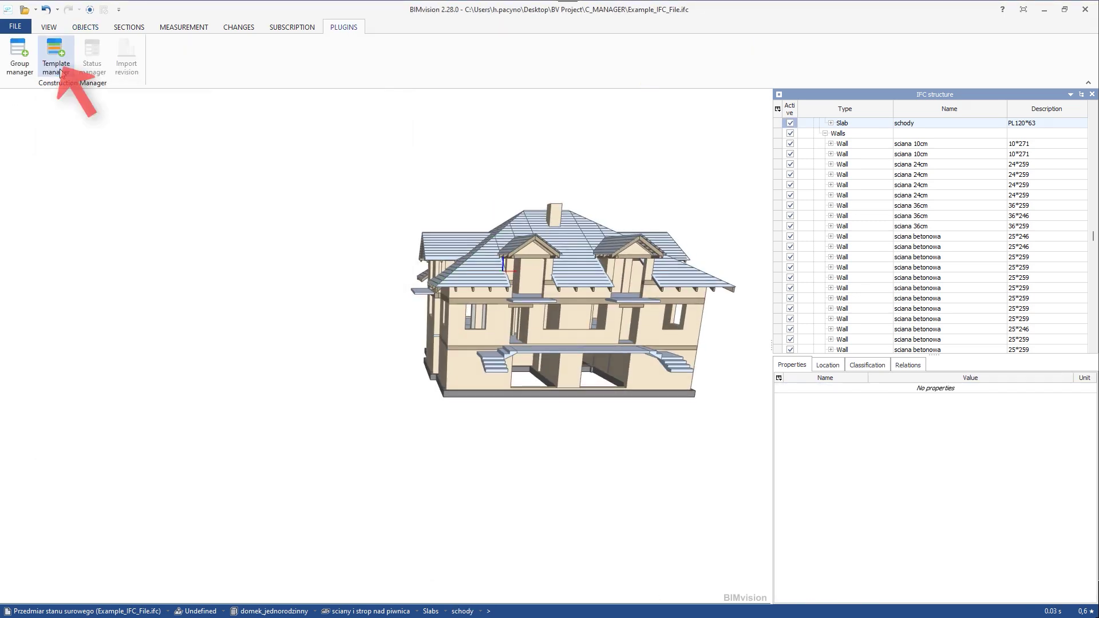
click(56, 65)
click(255, 115)
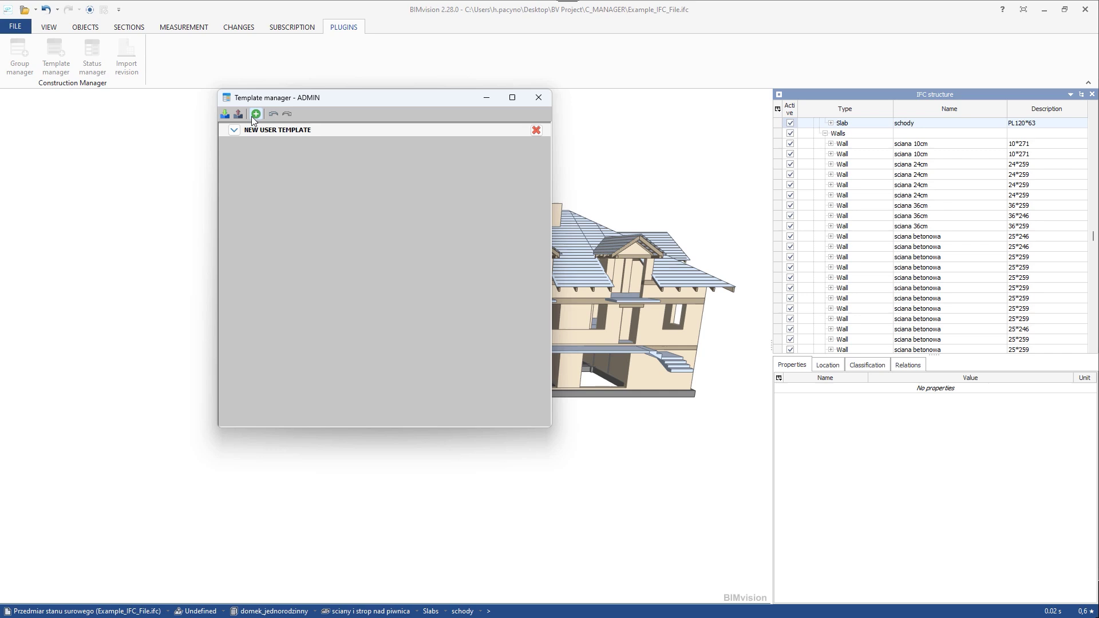
click(236, 128)
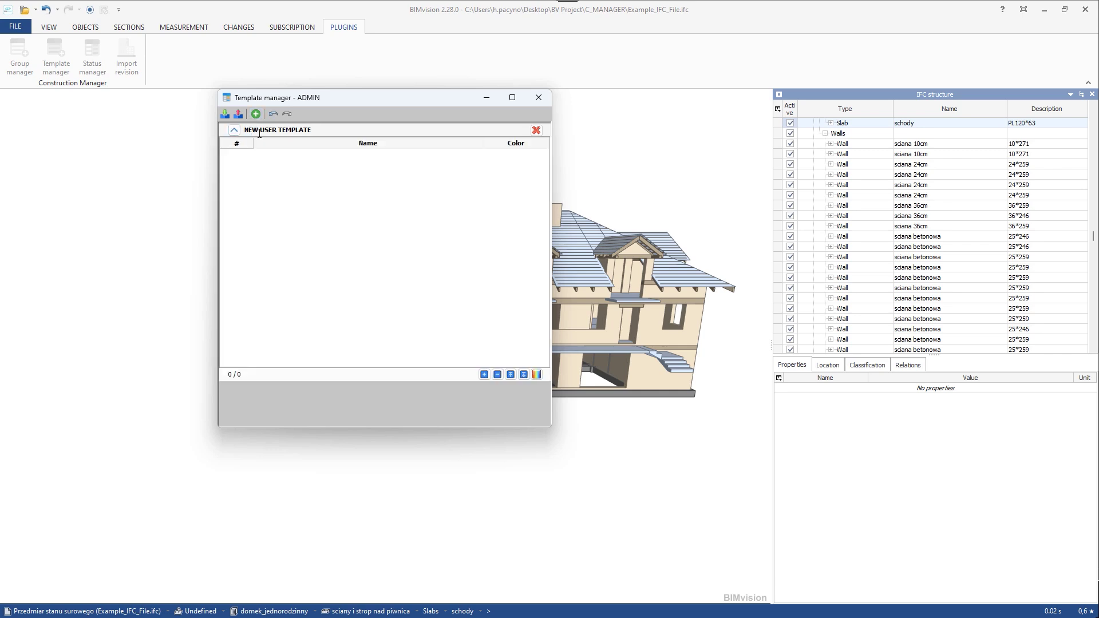
double_click(254, 130)
text(FOUNDATIONS CONSTRUCTION)
- Add the first statuses: site preparation, Digging the foundations and Execution of formwork
click(483, 375)
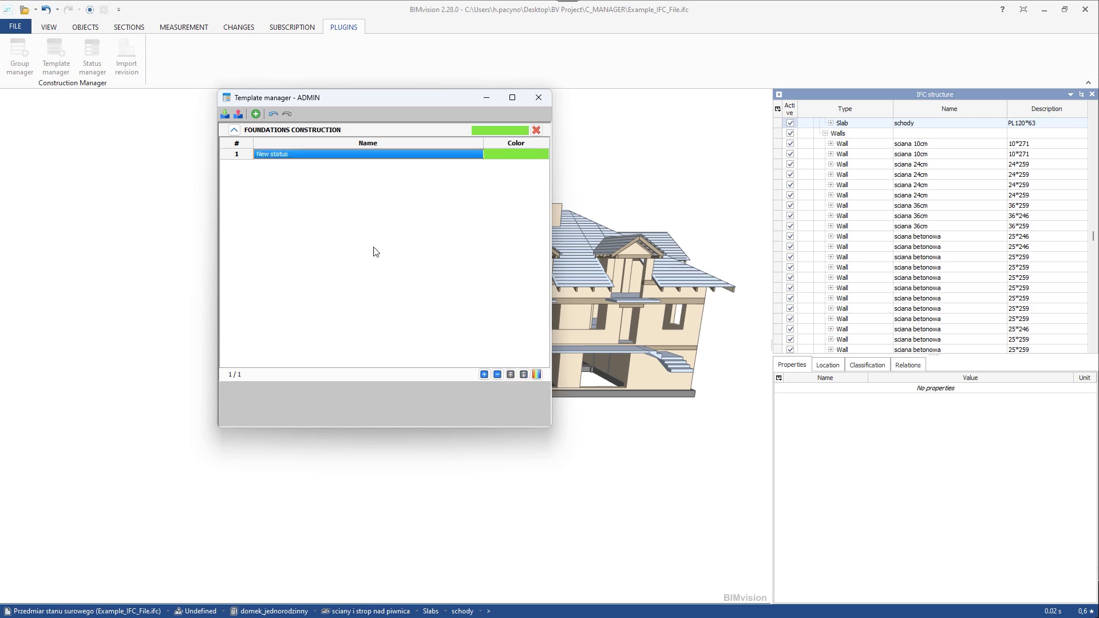
double_click(304, 158)
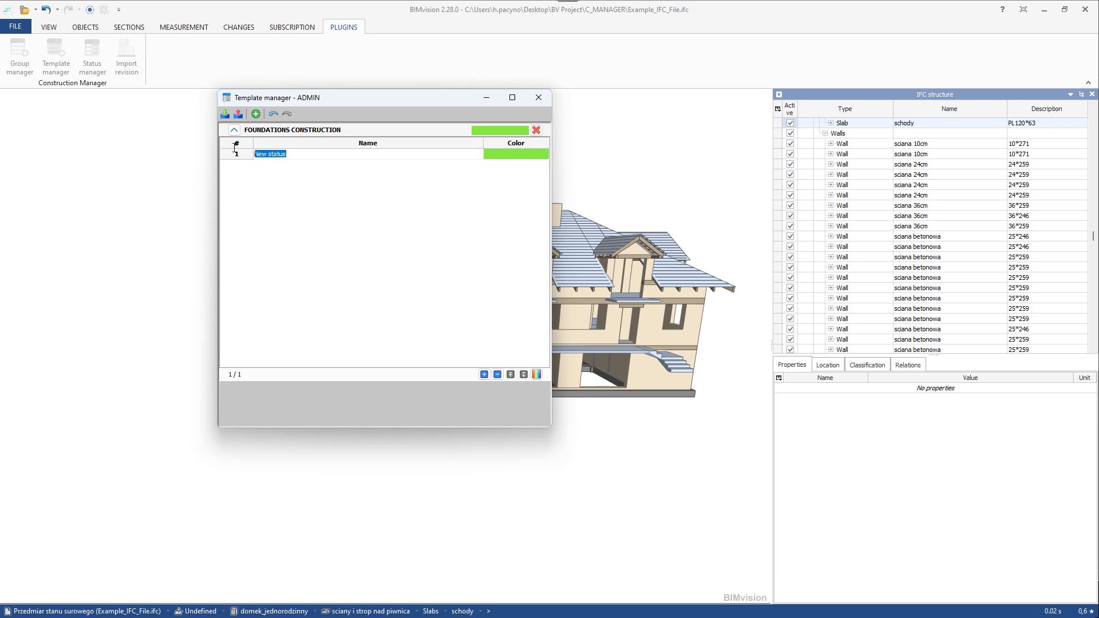
text(sit)
key(Return)
double_click(281, 165)
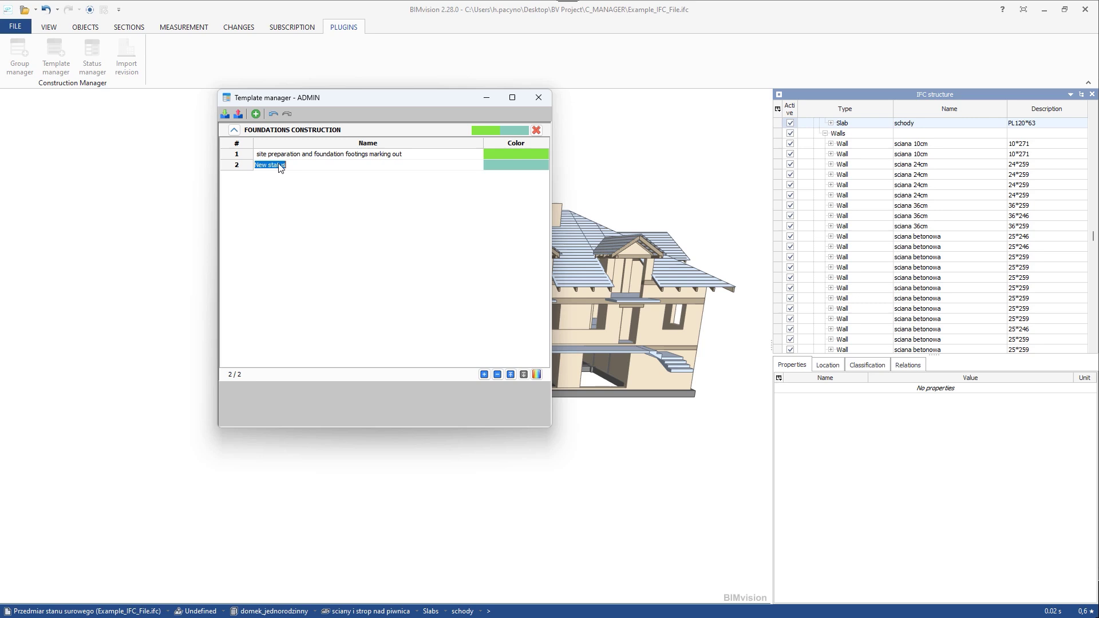
text(Digging th)
key(Return)
double_click(299, 175)
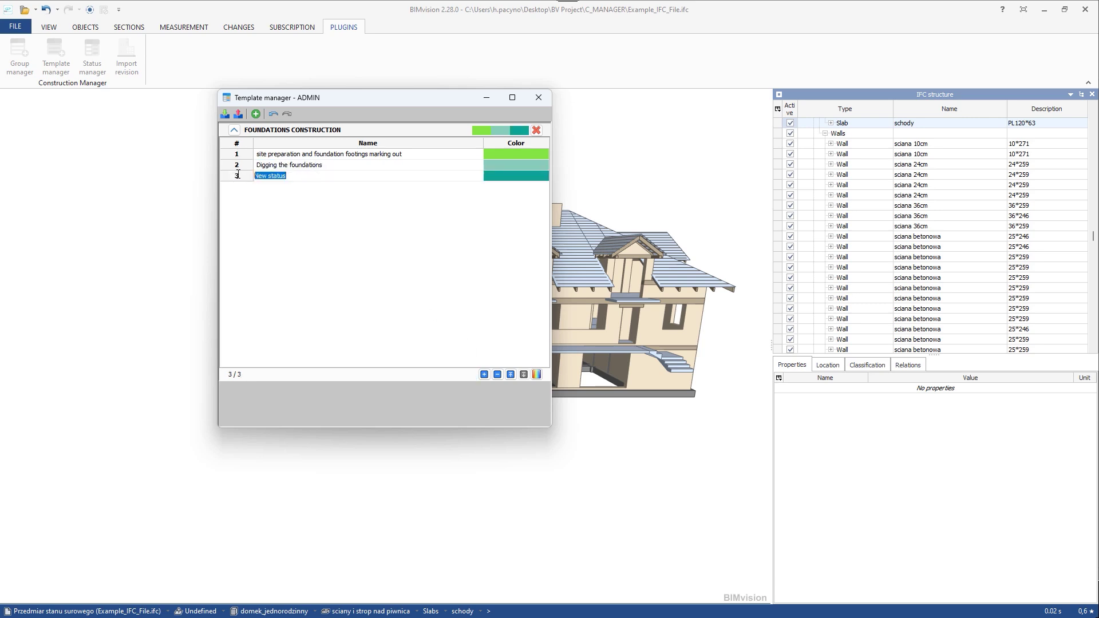
text(Execution of formwork)
key(Return)
- Add the remaining statuses: reinforcement, Pouring with concrete and dismantling of formwork
click(484, 374)
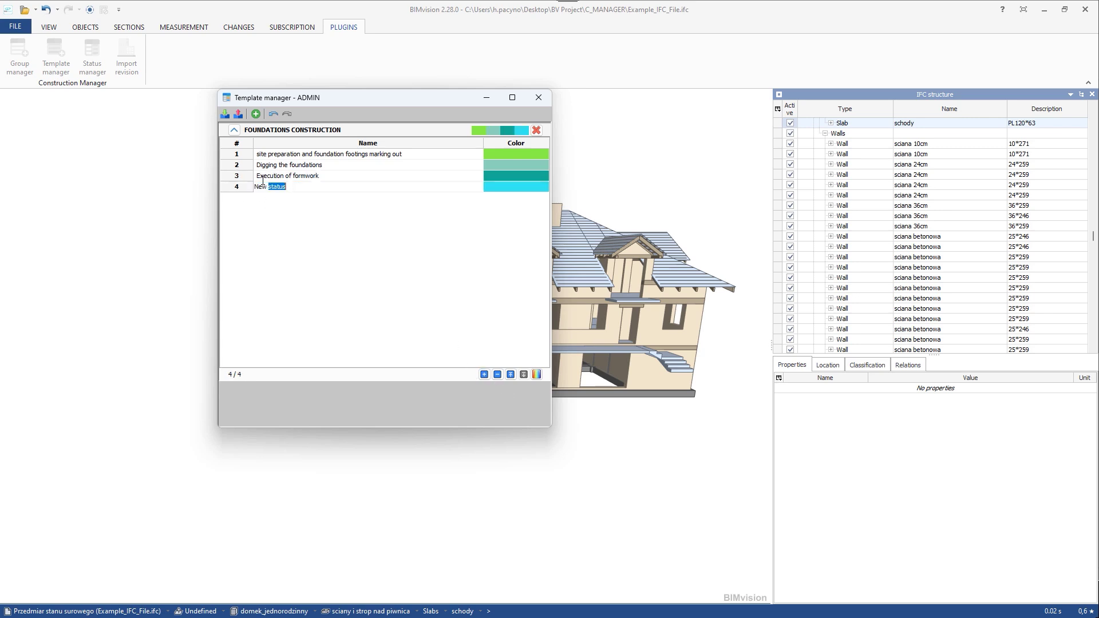
text(Reinforcement)
key(Return)
text(Pouring with concrete)
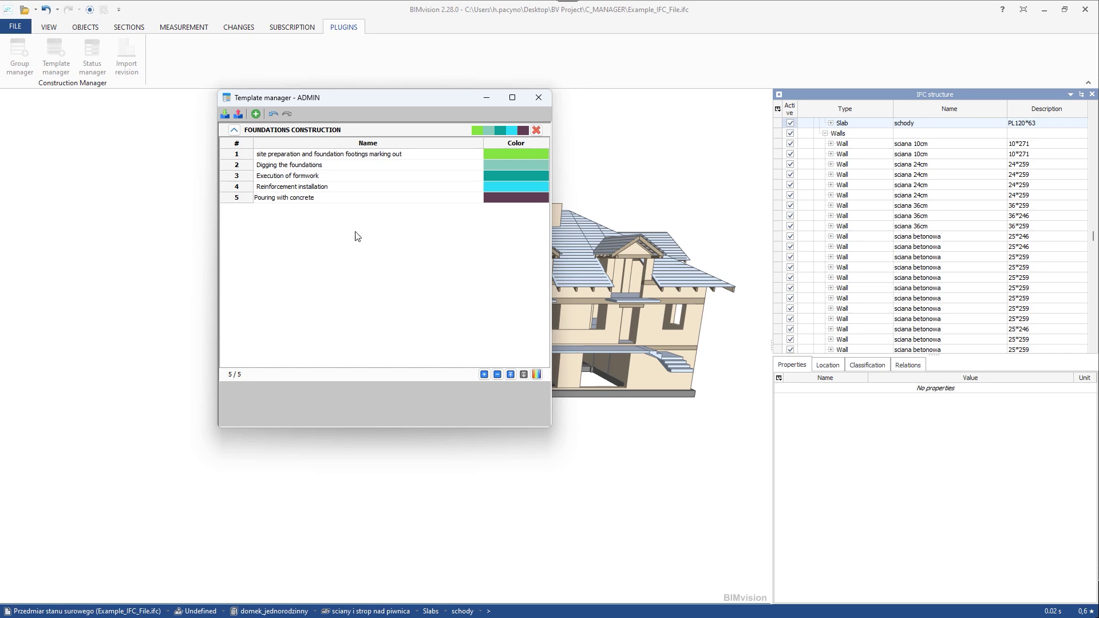
key(Return)
text(Dismanting)
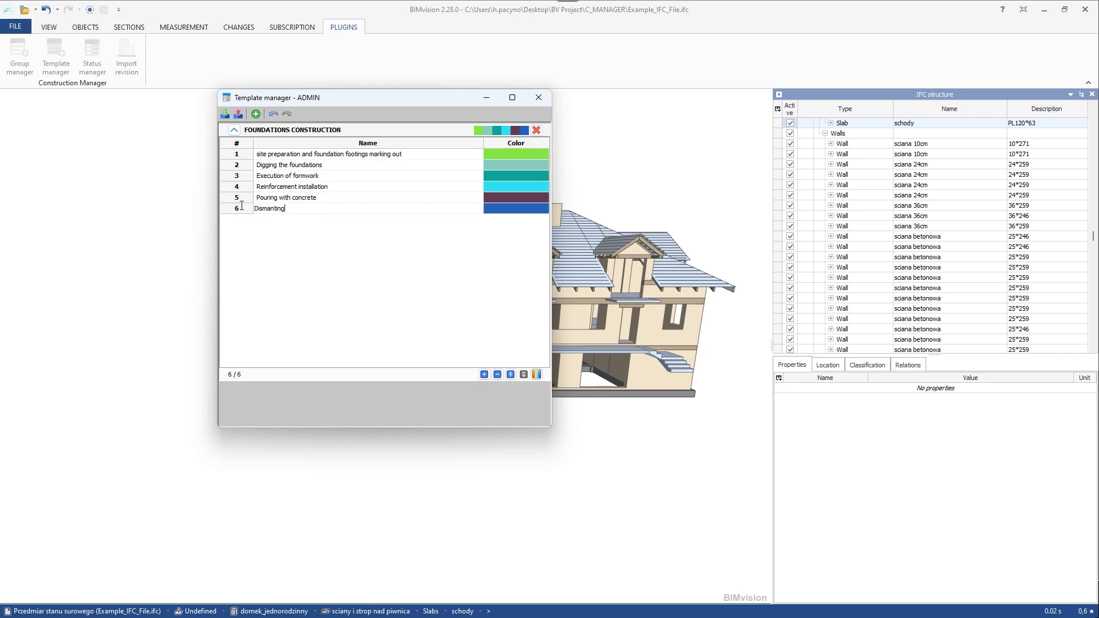
text( of formwork)
key(Return)
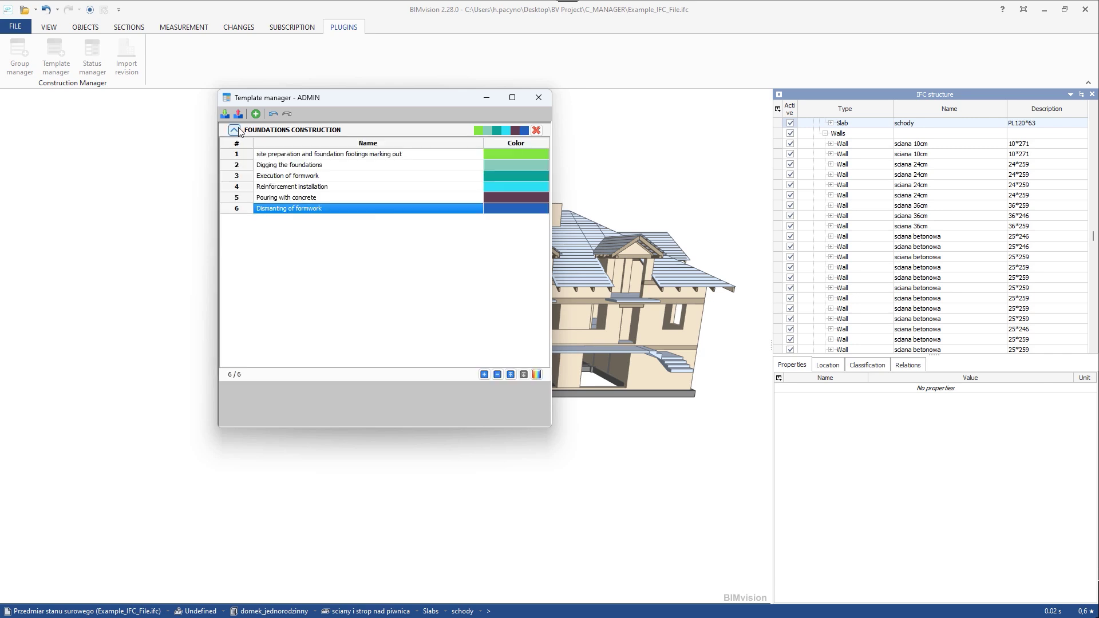
key(Escape)
- Name the next template CONSTRUCTION OF REINFORCED CONCRETE WALLS AND COLUMNS
click(256, 113)
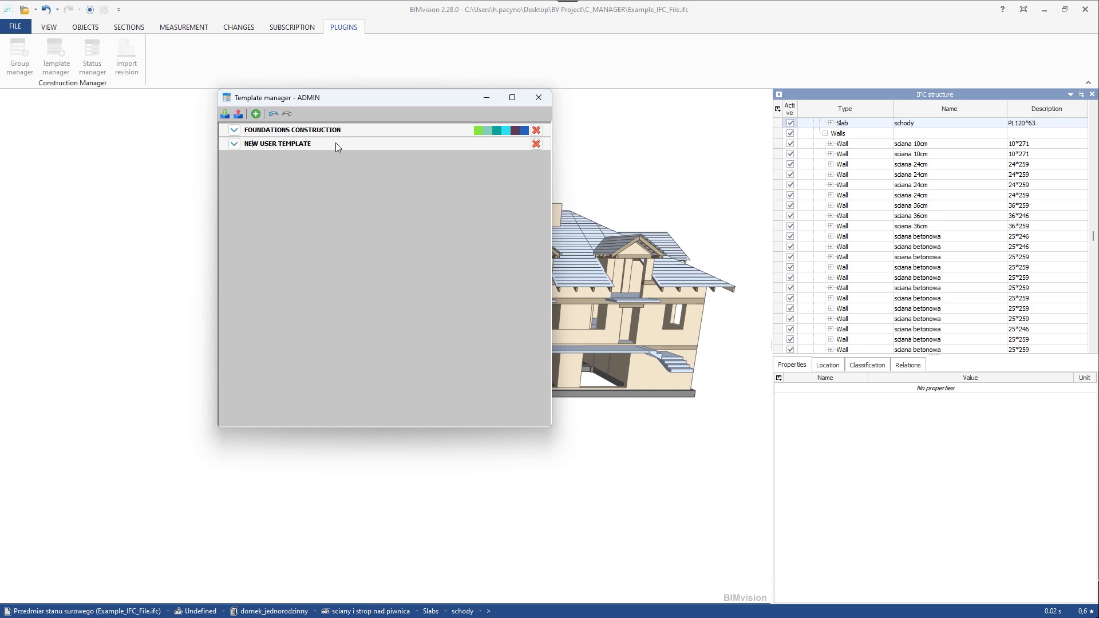
double_click(336, 144)
text(CONSTRUCTION OF REINFORCED CONCRETE WALLS AND COLUMNS)
key(Return)
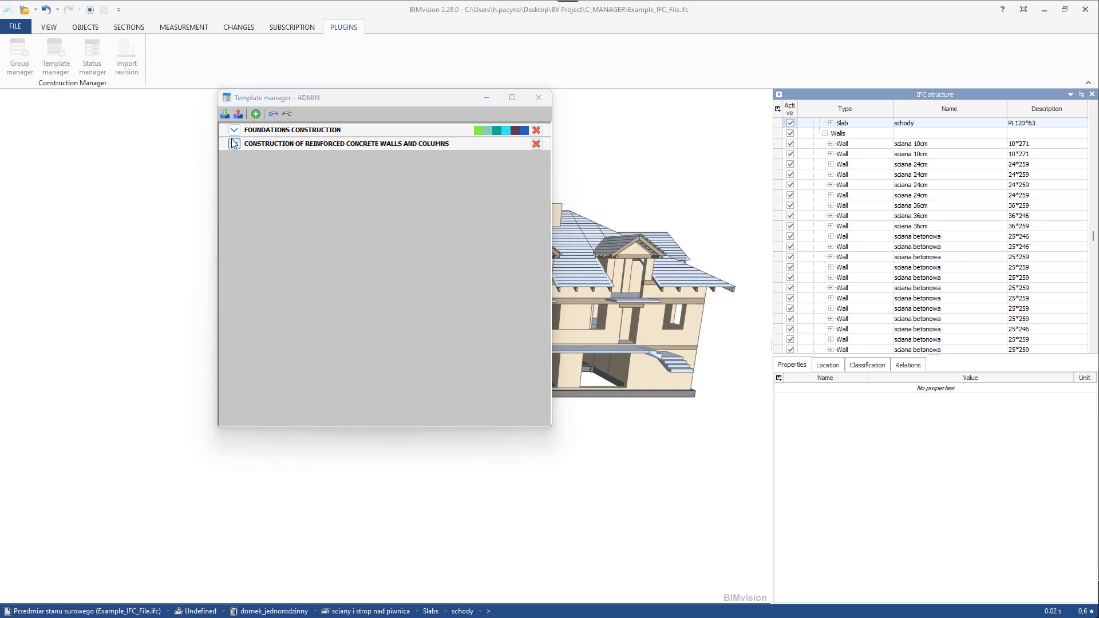
click(235, 143)
- Add the statuses Execution of Reinforcement, Formwork installation 2 and Concreting
key(Return)
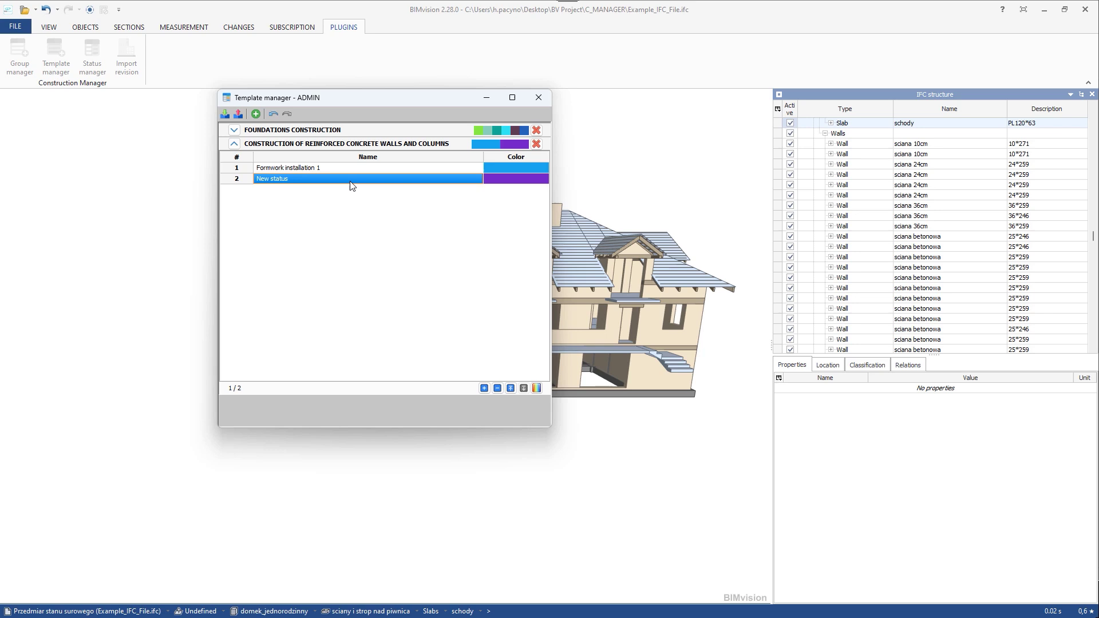
text(Execution of Reinforcement)
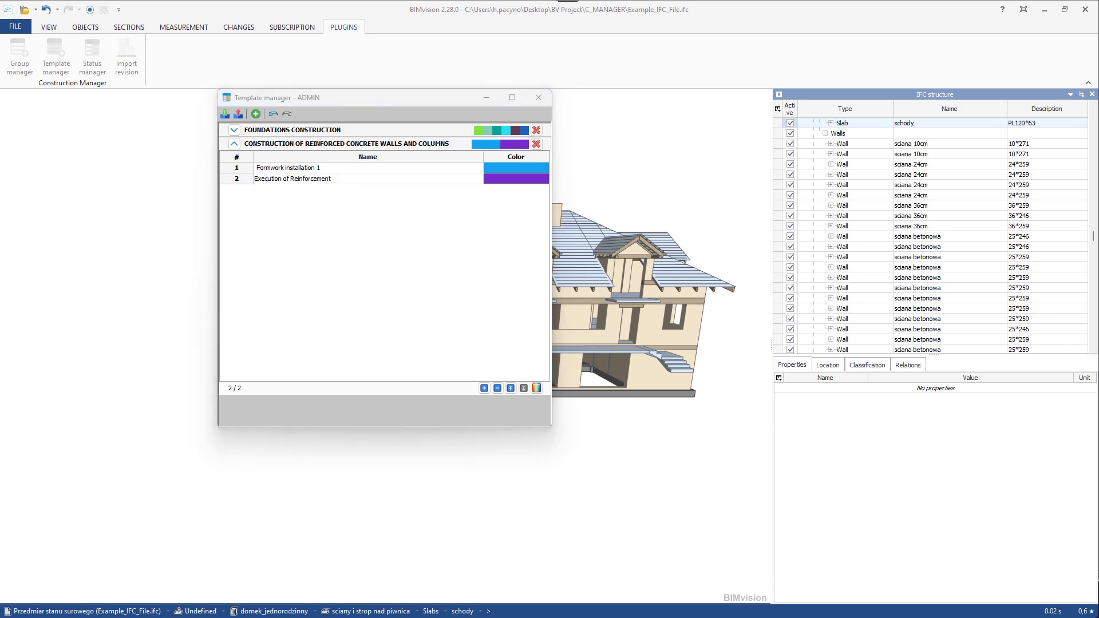
key(Return)
text(Formwork installation 2)
key(Return)
text(Concreting)
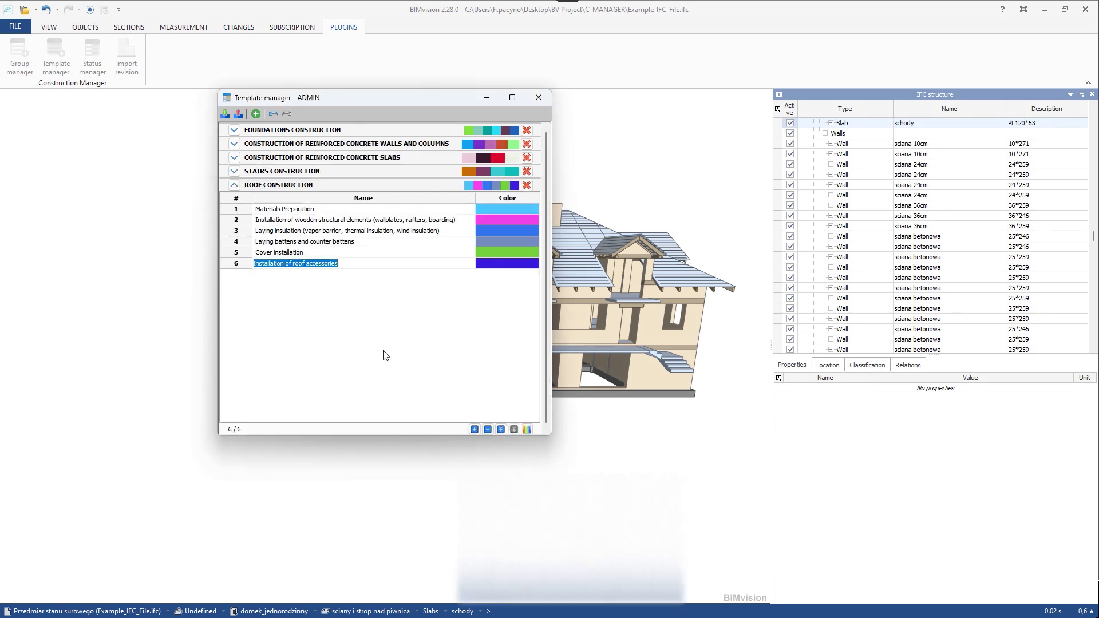
- Finish ROOF CONSTRUCTION with 'Installation of sheet metal flashings and gutters' and 'Finishing and acceptance'
key(Return)
text(Installation of sheet metal flashings and gutters)
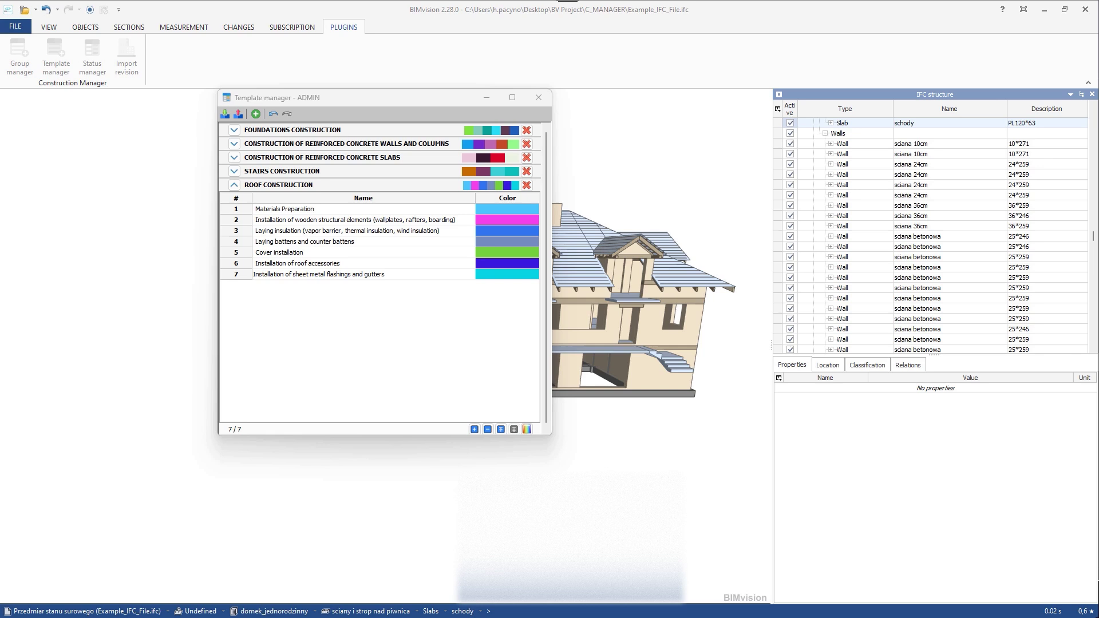
key(Return)
text(Finishing and acceptance)
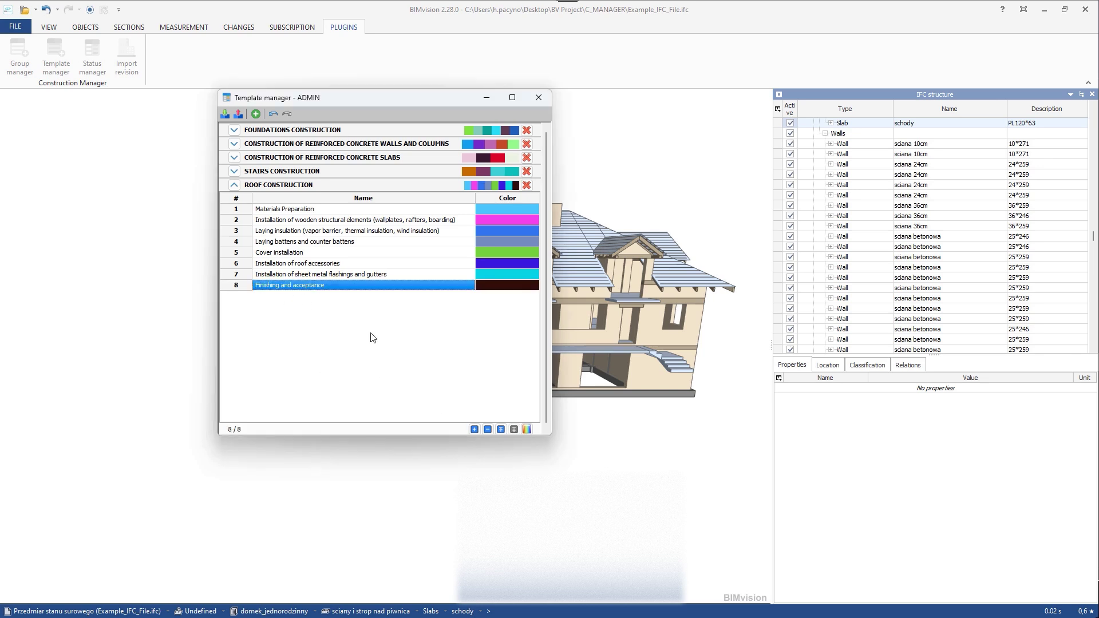
click(234, 185)
click(538, 98)
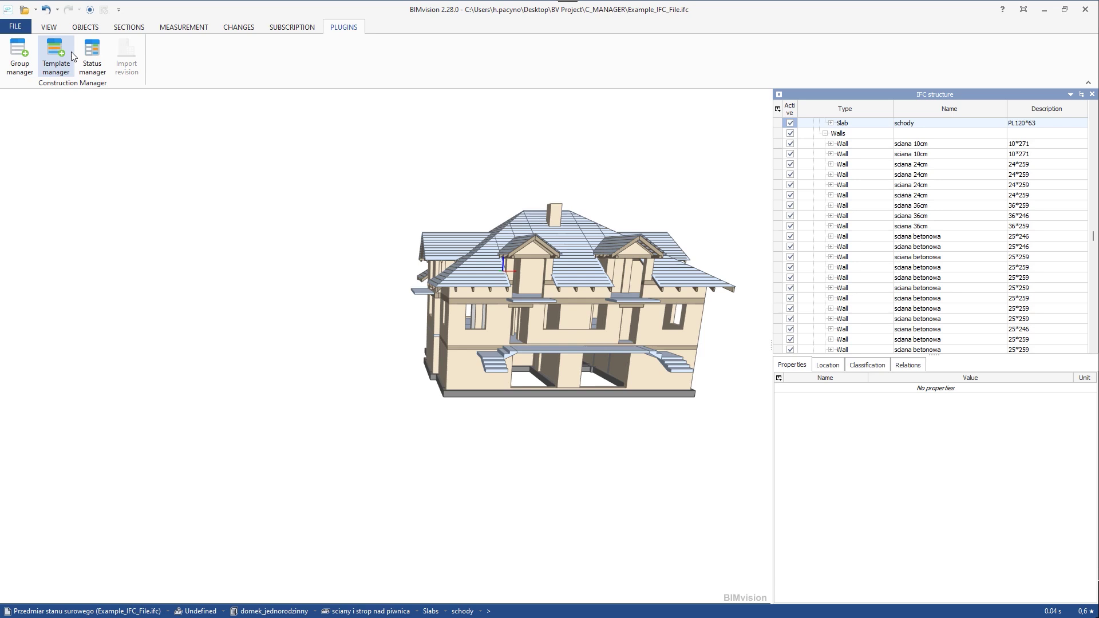
- Show Status manager for group 1. FOUNDATIONS with template 1. FOUNDATIONS CONSTRUCTION
click(91, 56)
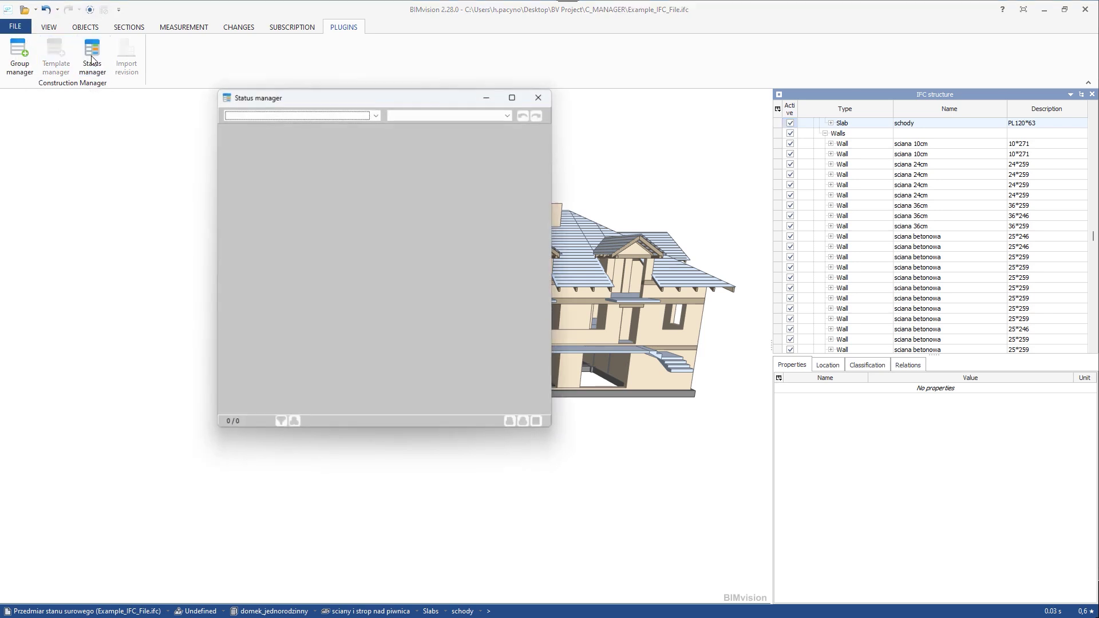
click(376, 115)
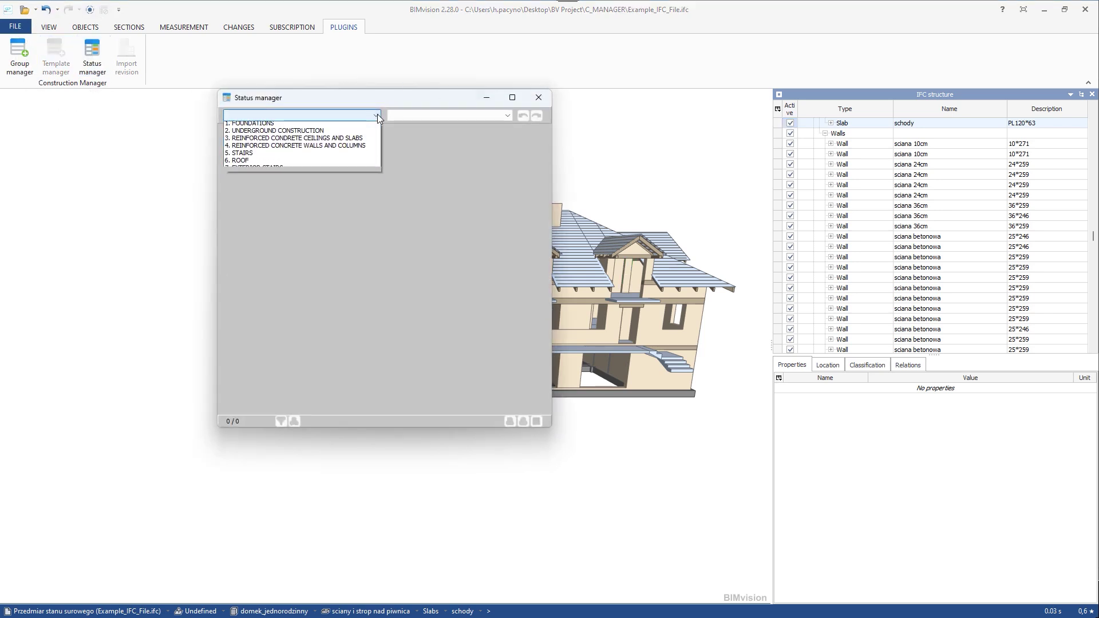
click(274, 127)
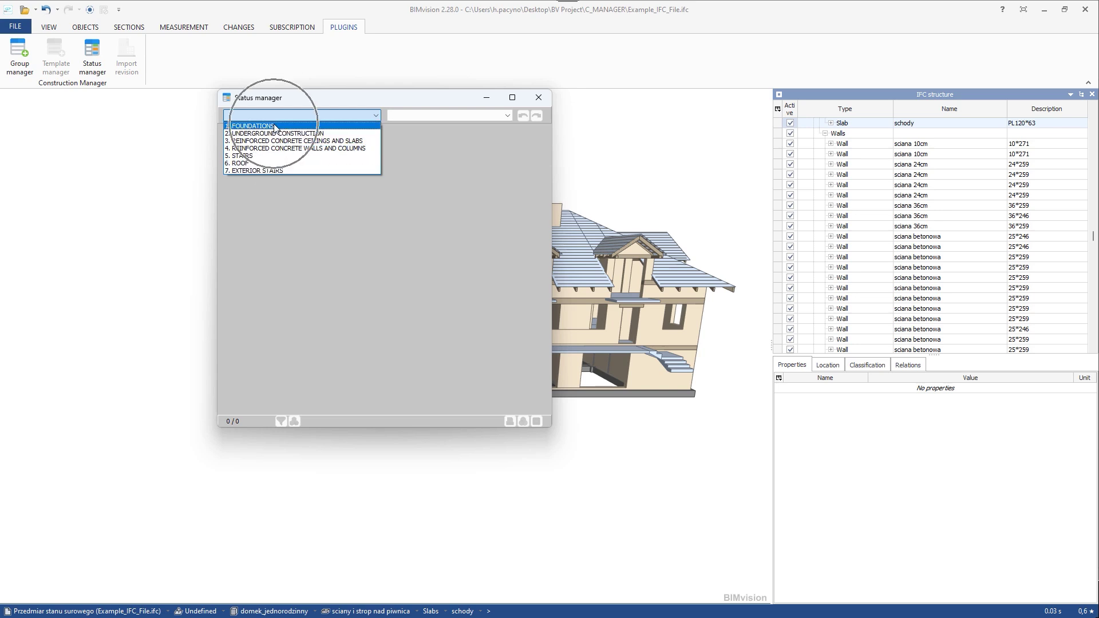
click(486, 117)
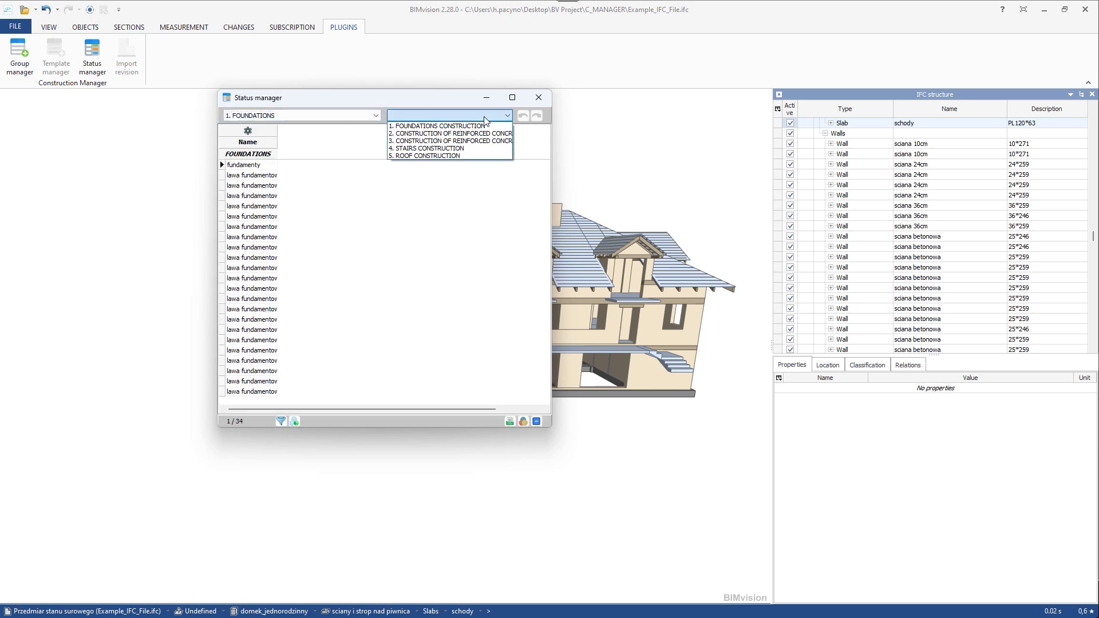
click(456, 126)
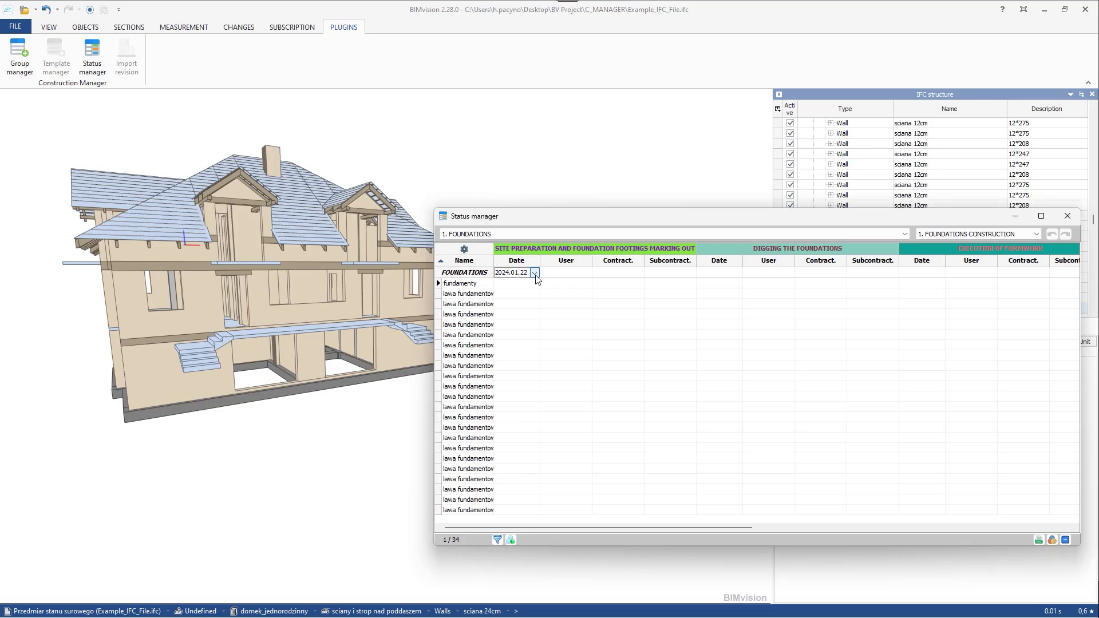
- Record site preparation for all foundations: 2024.01.22, the user's initials, Company_X1, SUB_COM_A1
click(535, 272)
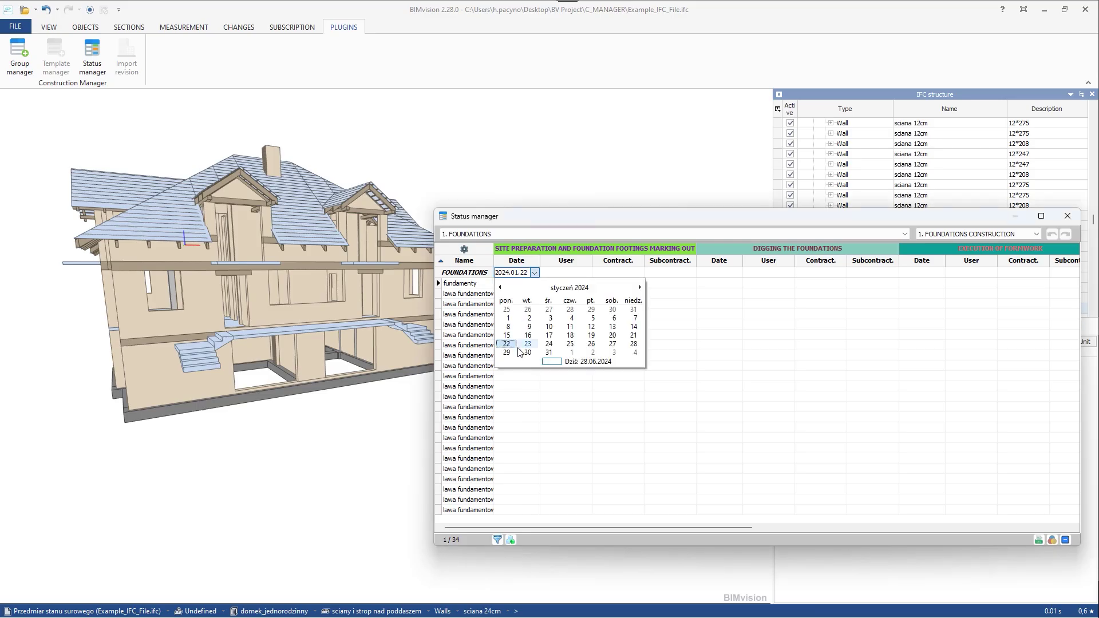
click(510, 346)
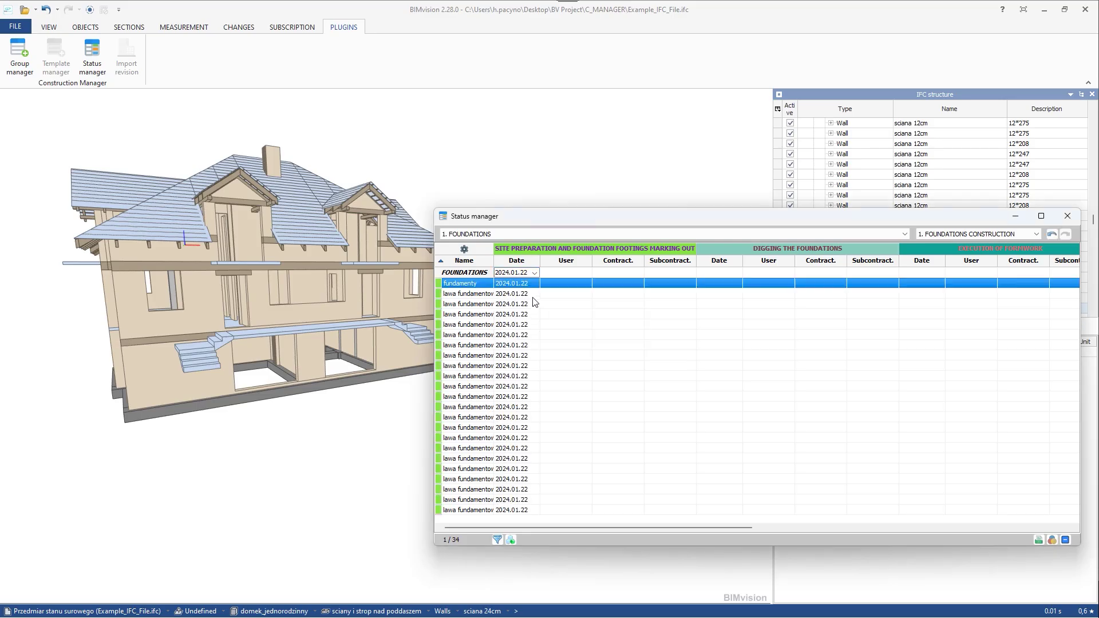
click(570, 273)
text(HH)
key(Return)
click(614, 273)
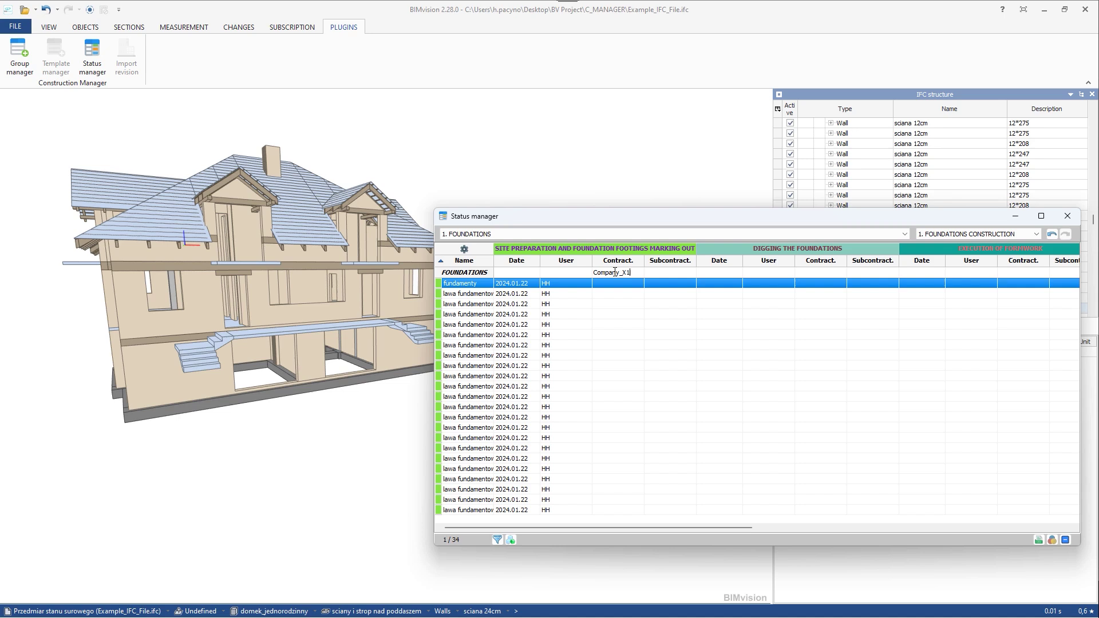
key(Return)
click(678, 274)
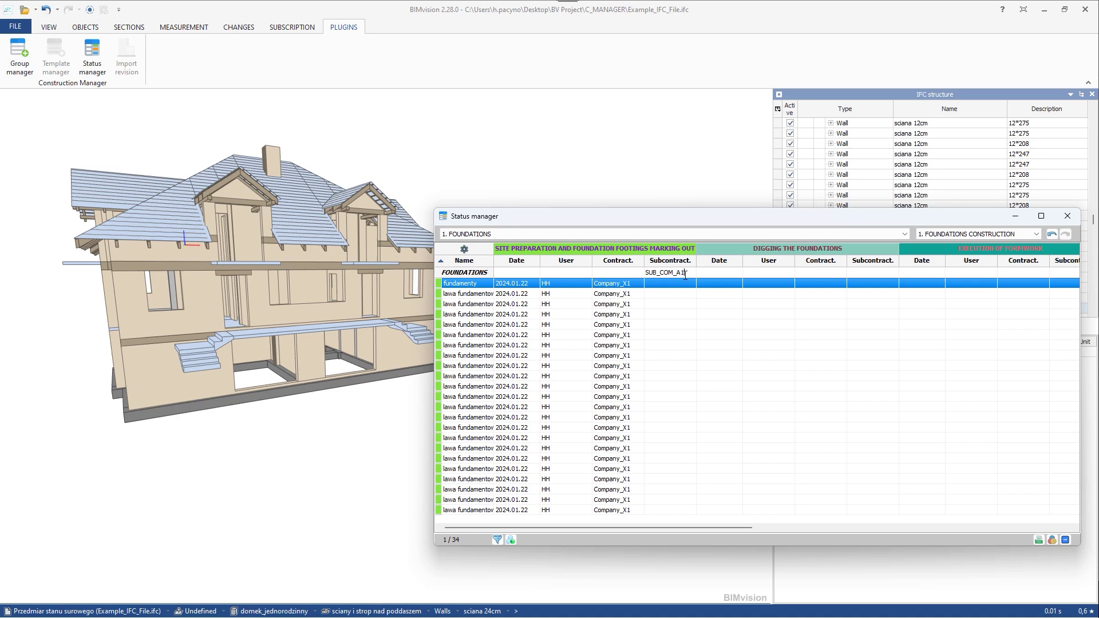
key(Return)
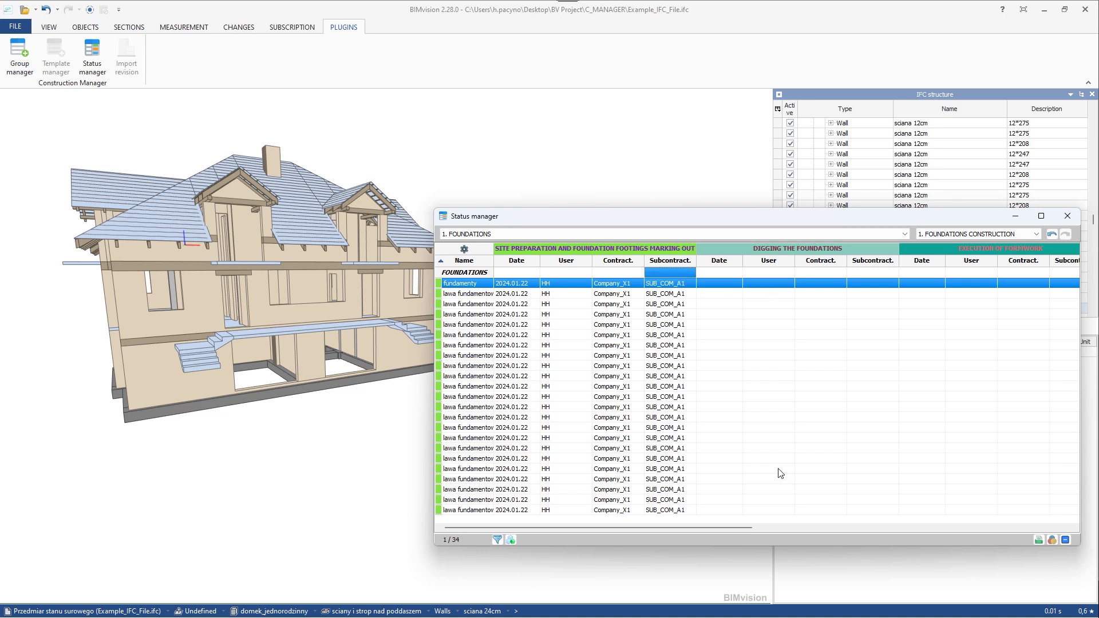
- Colour the model by status and orbit to inspect the green foundations
mouse_move(392, 177)
mouse_down()
mouse_move(398, 147)
mouse_move(372, 178)
mouse_up()
click(1052, 540)
drag(372, 401, 320, 321)
drag(426, 254, 332, 279)
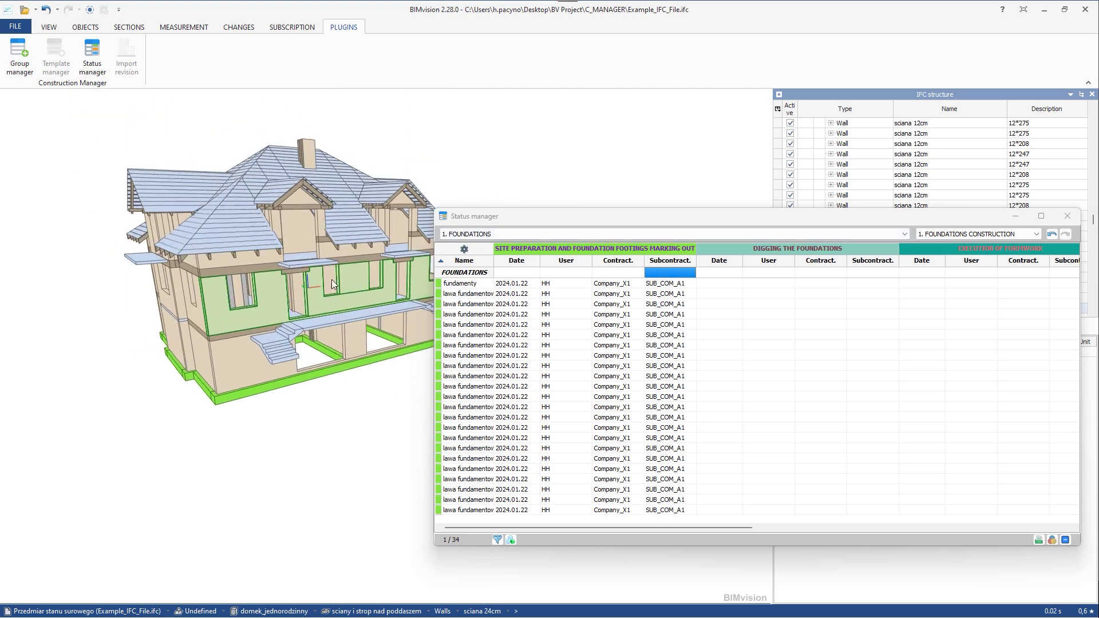
- Close the status table and BIMvision, then reopen Example_IFC_File.ifc from the C_MANAGER folder
click(1067, 216)
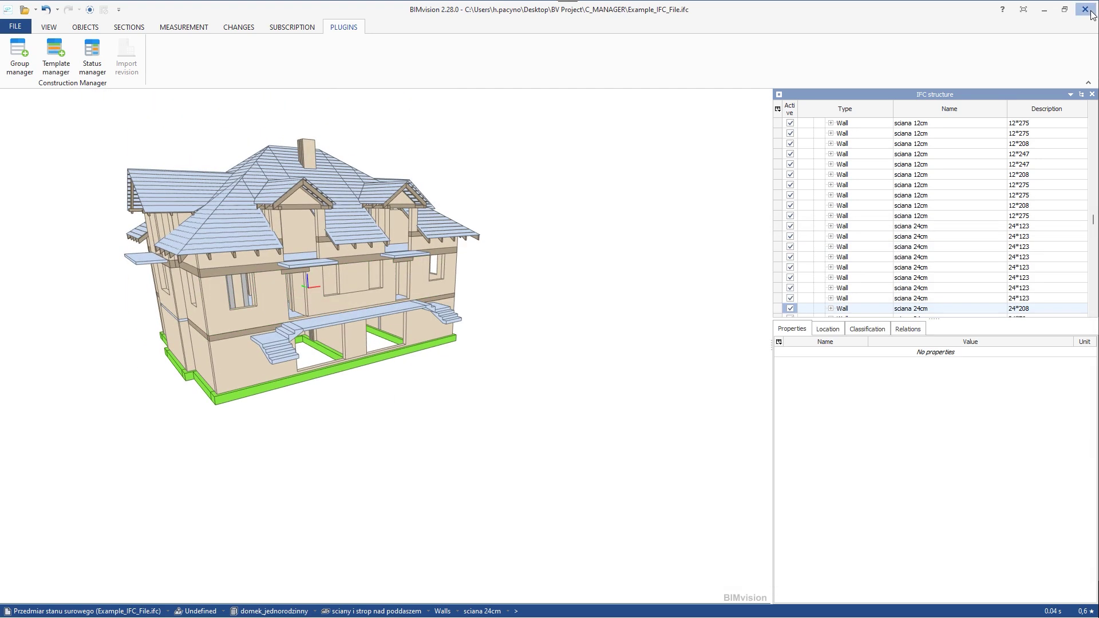
click(1084, 9)
click(140, 237)
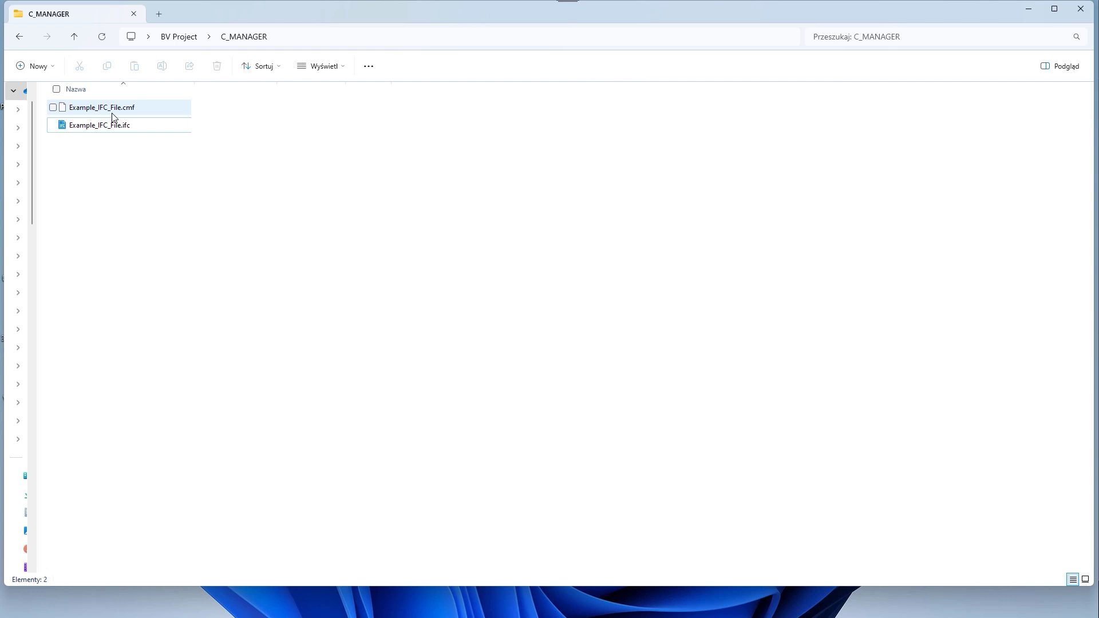
double_click(117, 125)
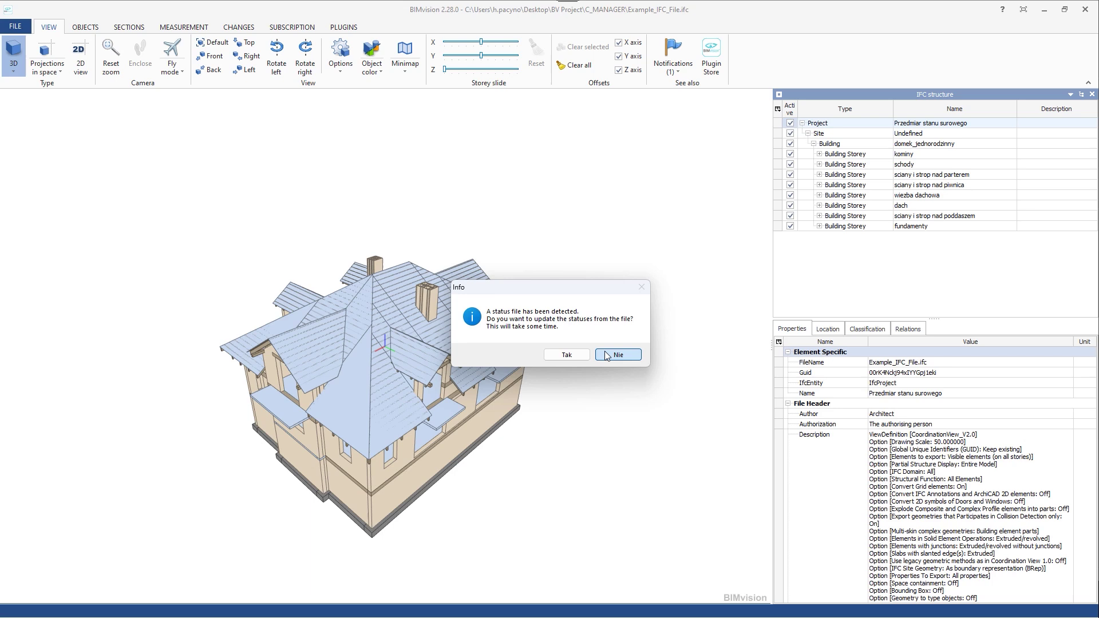
- Decline updating from the status file and widen the status table to show more stages
click(607, 355)
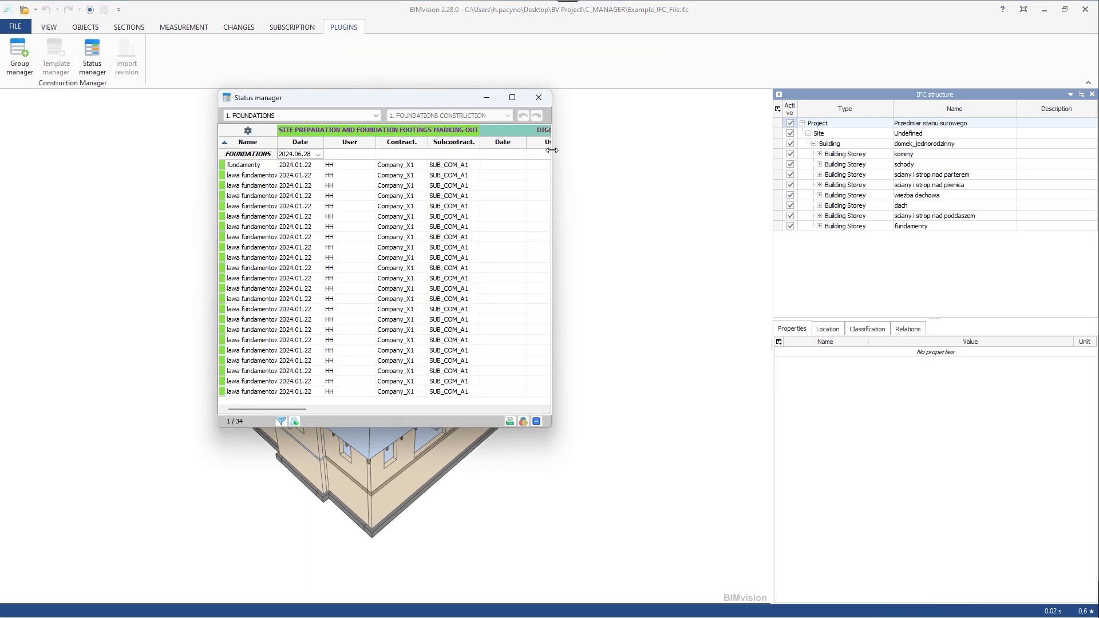
drag(551, 150, 1019, 150)
drag(507, 98, 578, 129)
drag(208, 287, 189, 326)
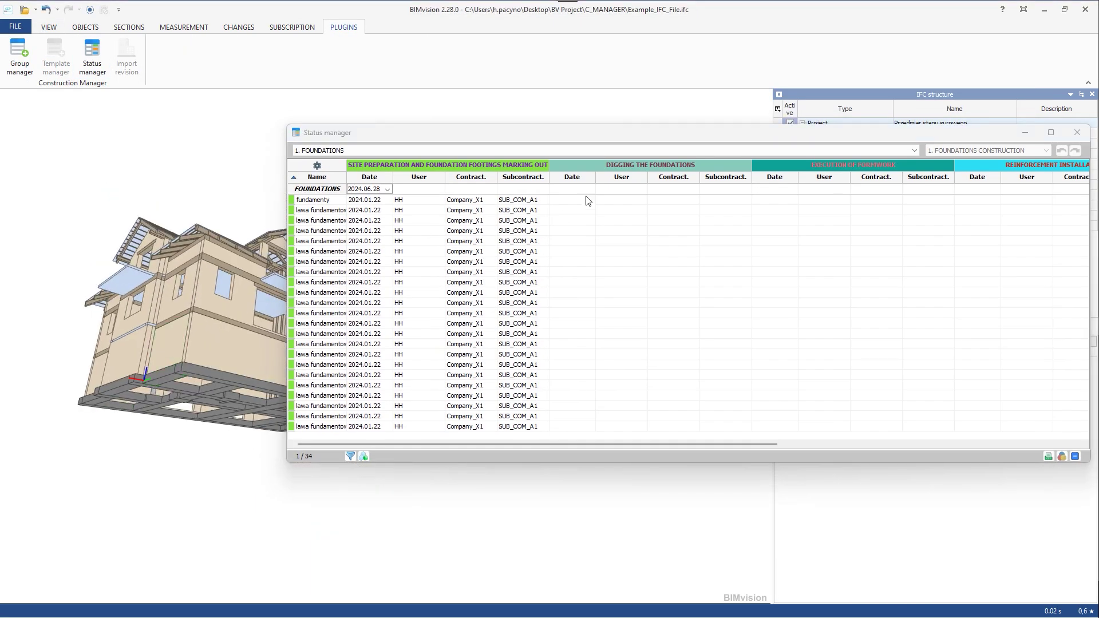
- Date digging 2024.01.24 for all foundations with contractor Company_X1 and subcontractor SUB_COM_A1
click(592, 189)
click(604, 256)
click(625, 194)
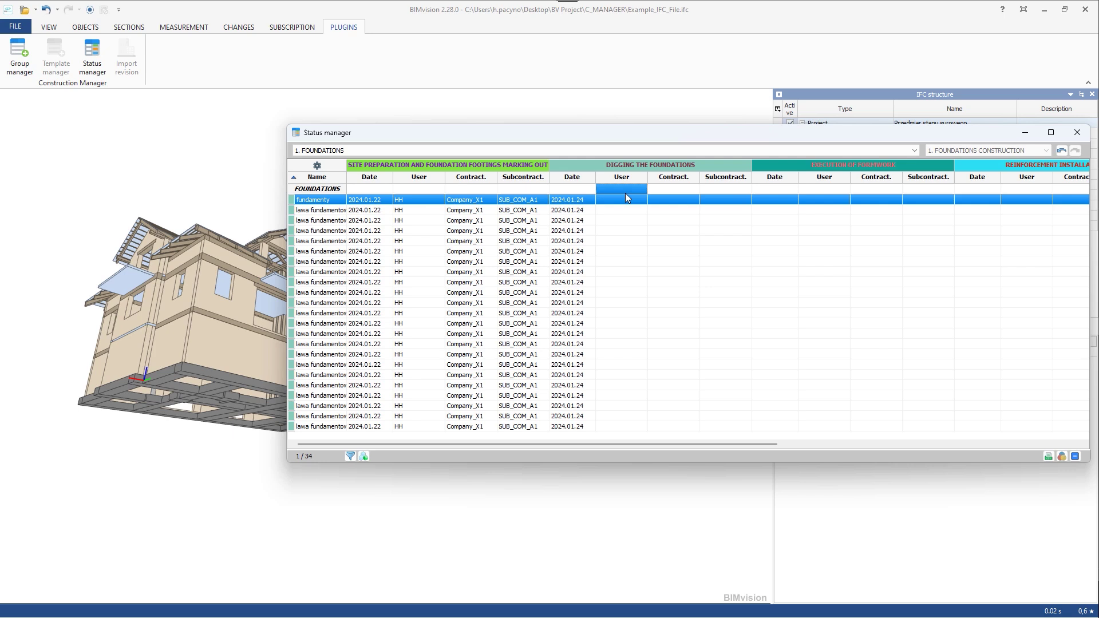
click(675, 192)
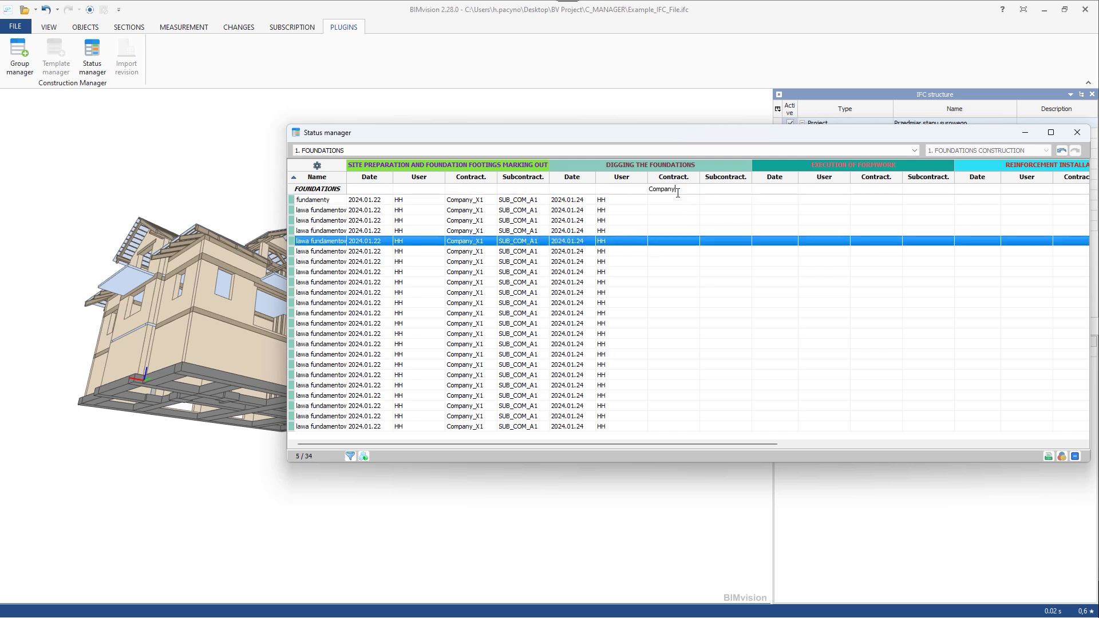
text(Company_X1)
key(Return)
click(709, 192)
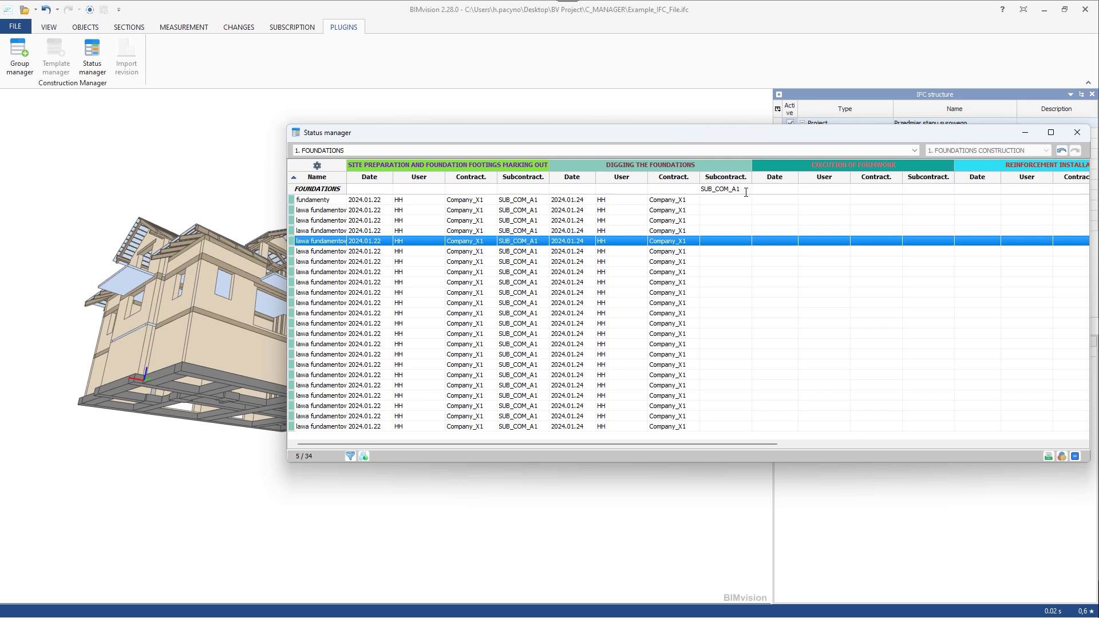
key(Return)
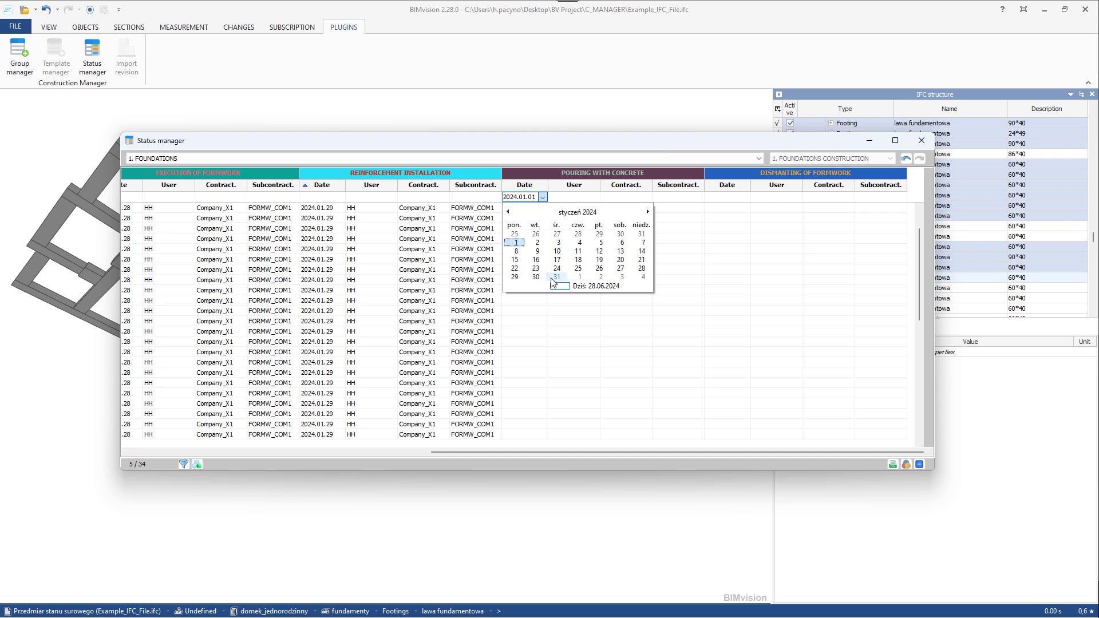
- Set concrete pouring to 2024.01.31 for all foundations, with the user initials and contractor Company_X1
click(553, 278)
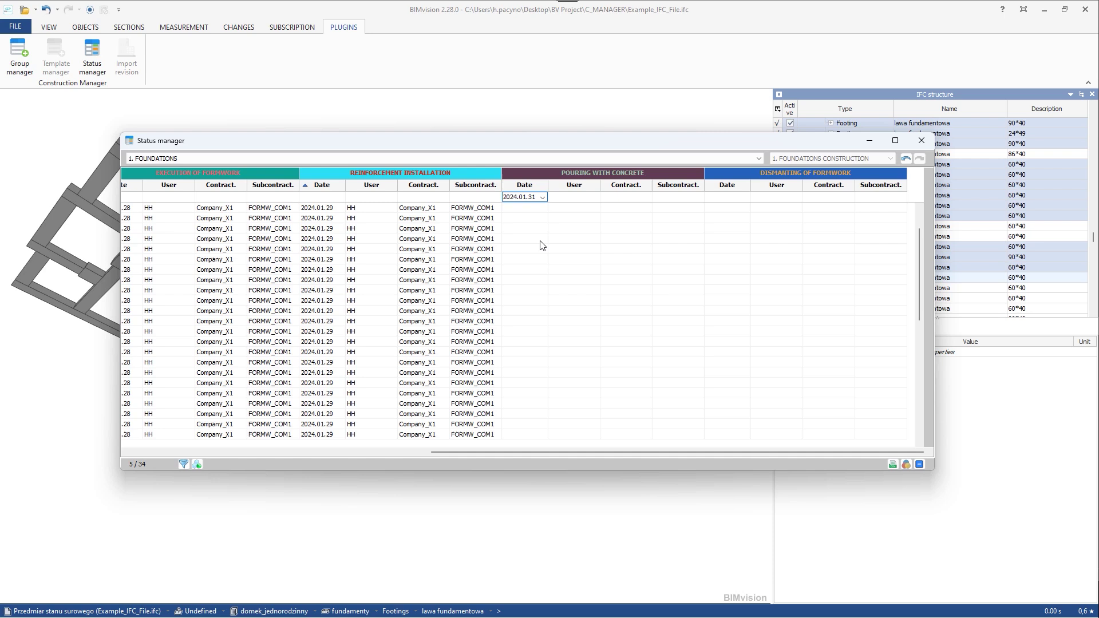
click(581, 197)
click(581, 198)
text(H)
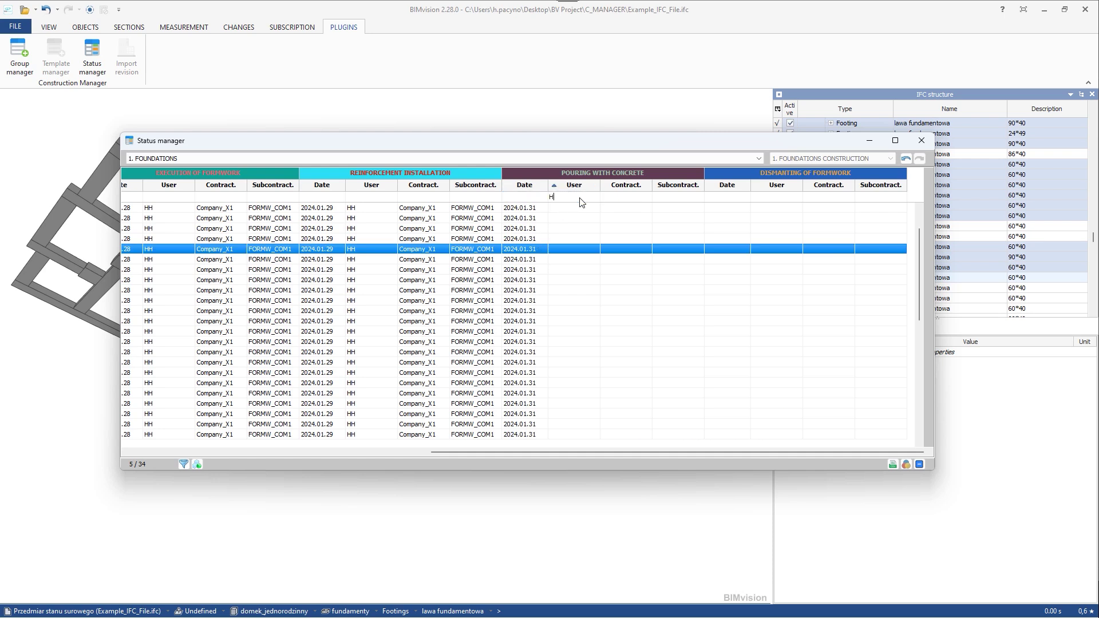
text(H)
key(Return)
click(621, 197)
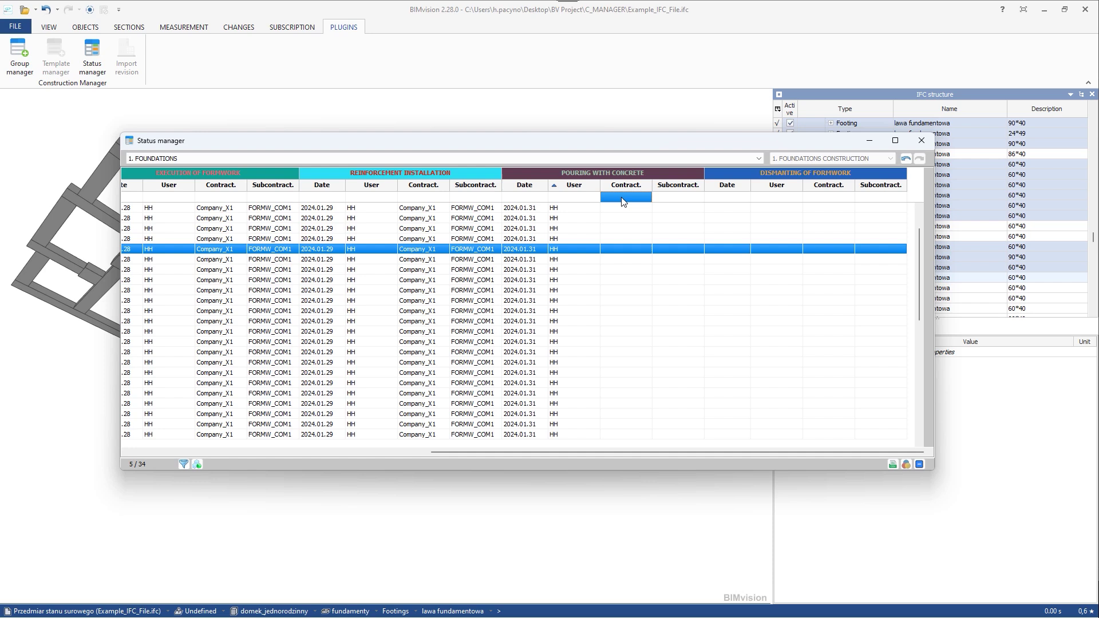
click(621, 197)
key(Return)
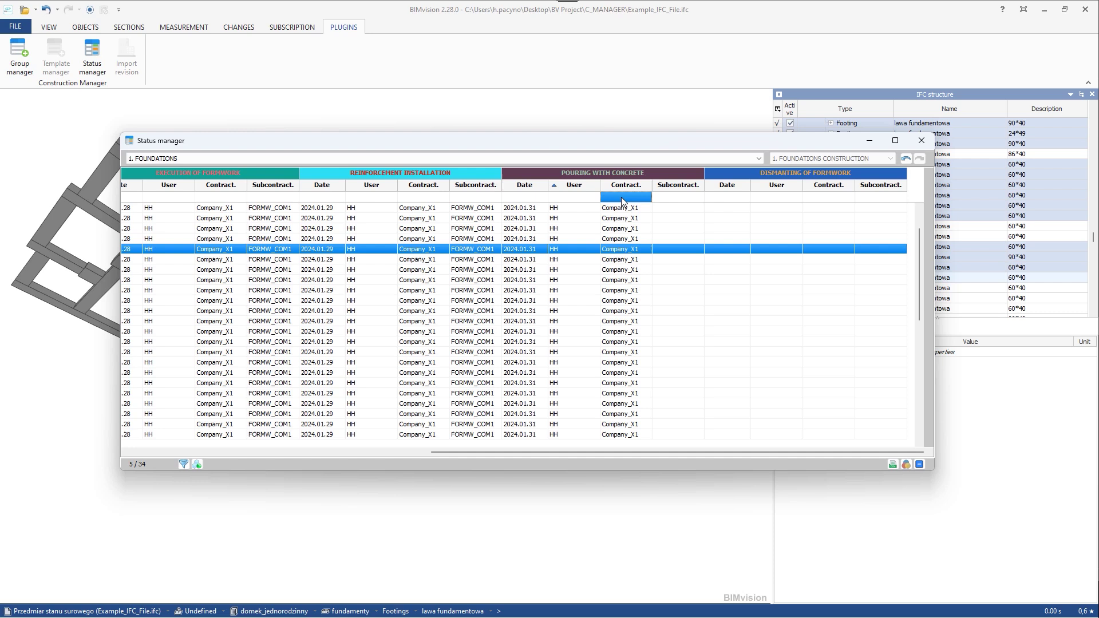
- Enable filter-by-selection and pick eight footings on the model, including F18, F10, F1 and F19
click(659, 201)
click(658, 202)
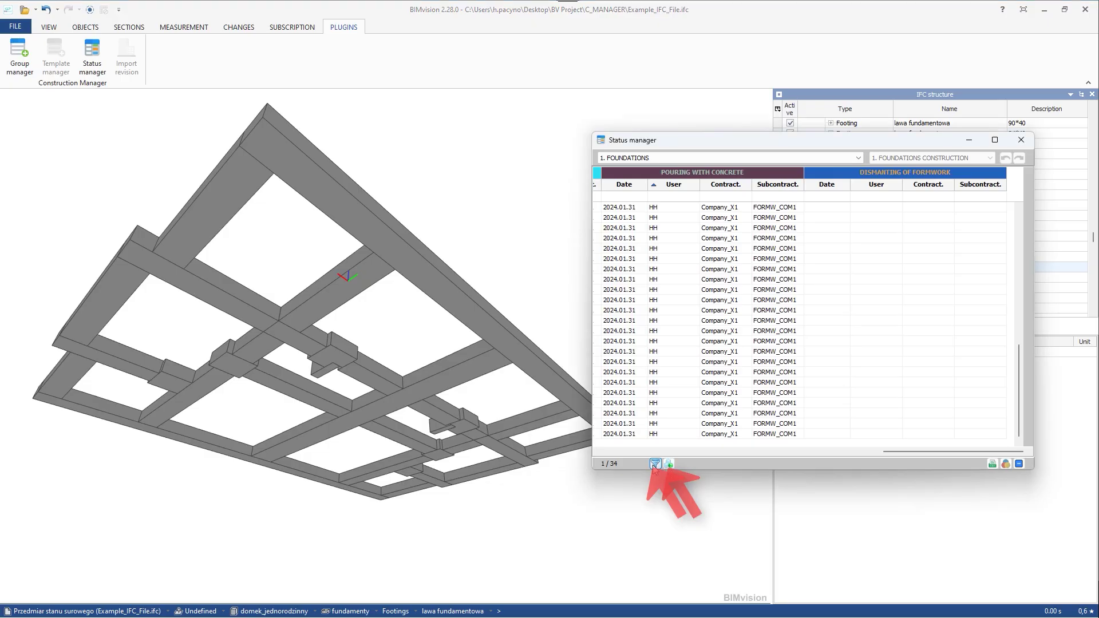
click(655, 463)
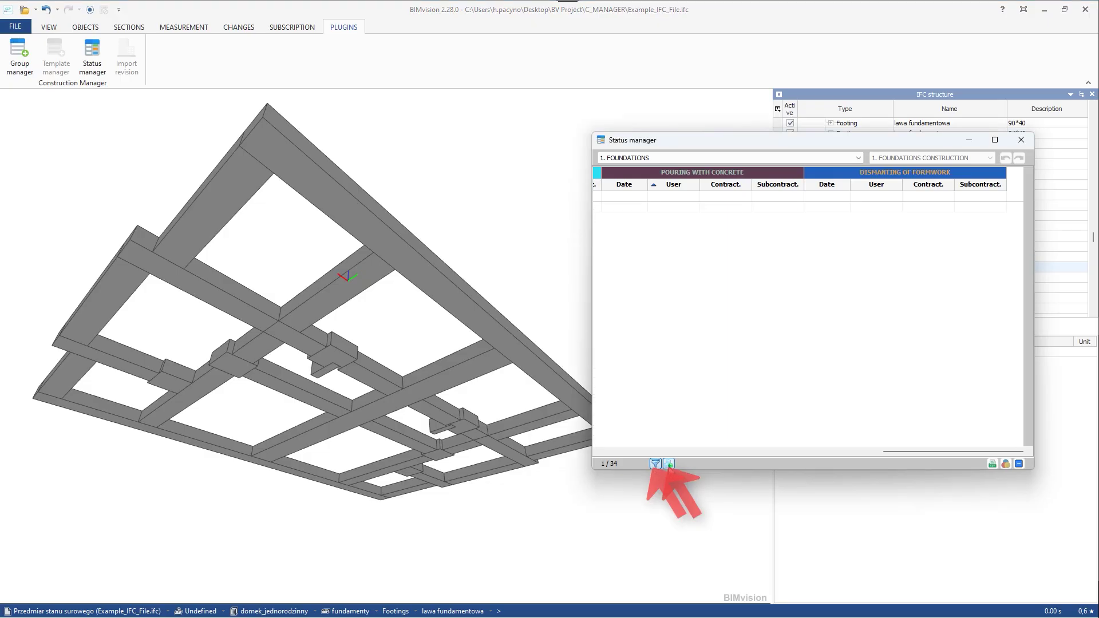
click(438, 290)
ctrl+click(359, 276)
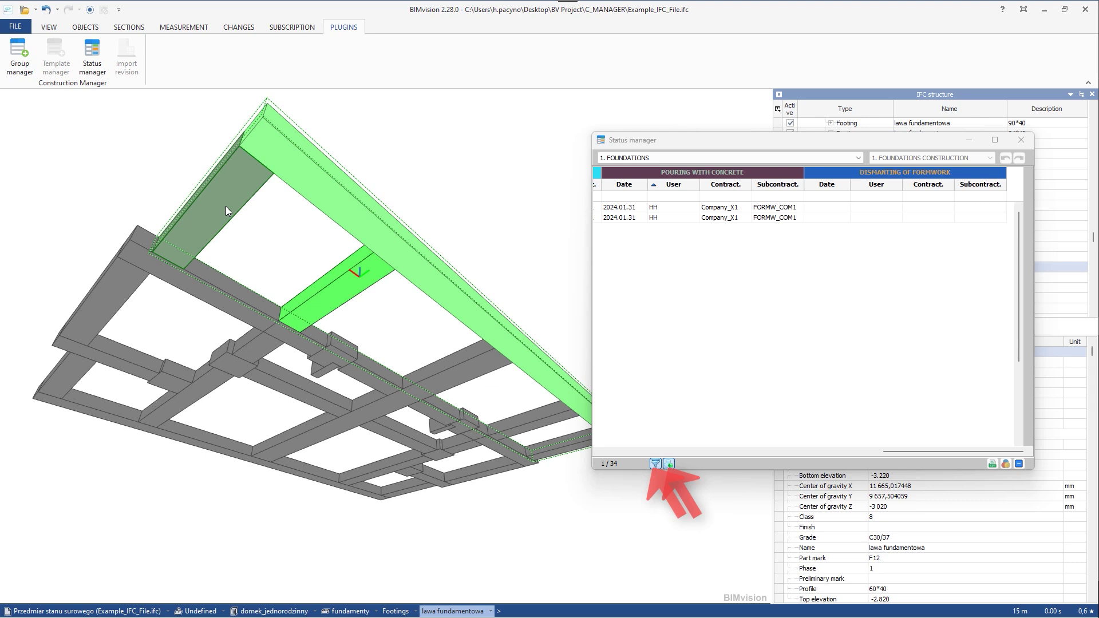
ctrl+click(225, 206)
ctrl+click(233, 309)
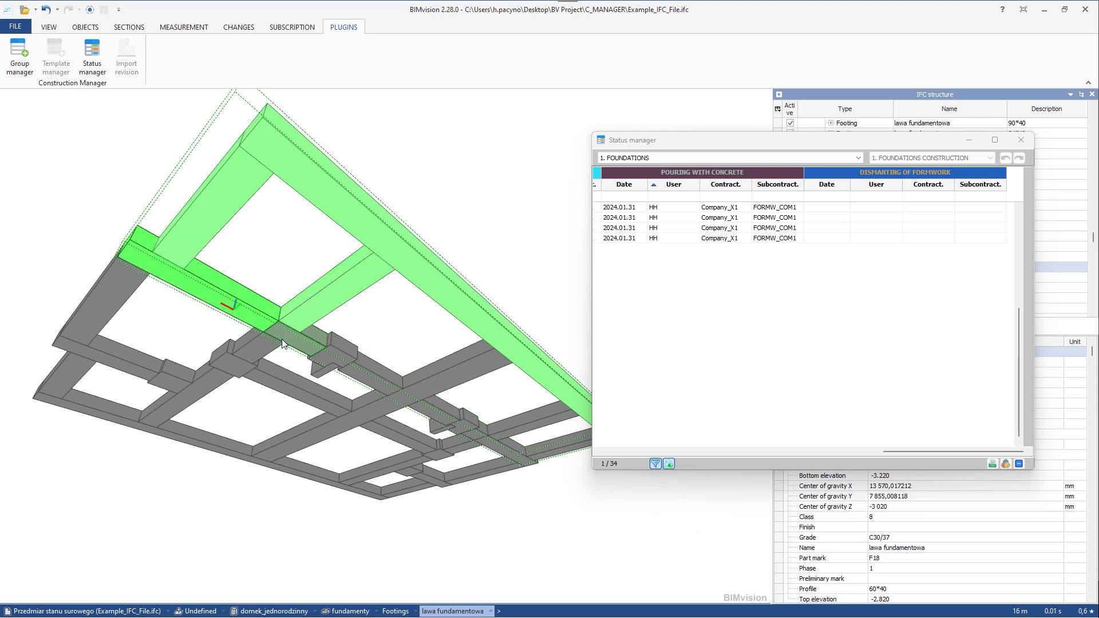
ctrl+click(282, 339)
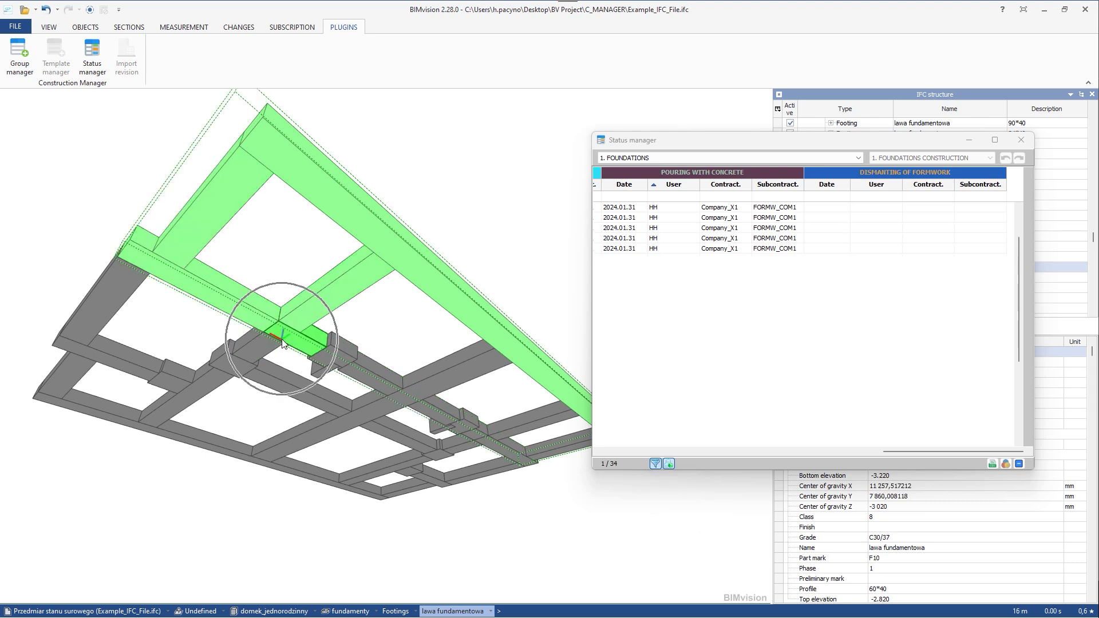
ctrl+click(335, 353)
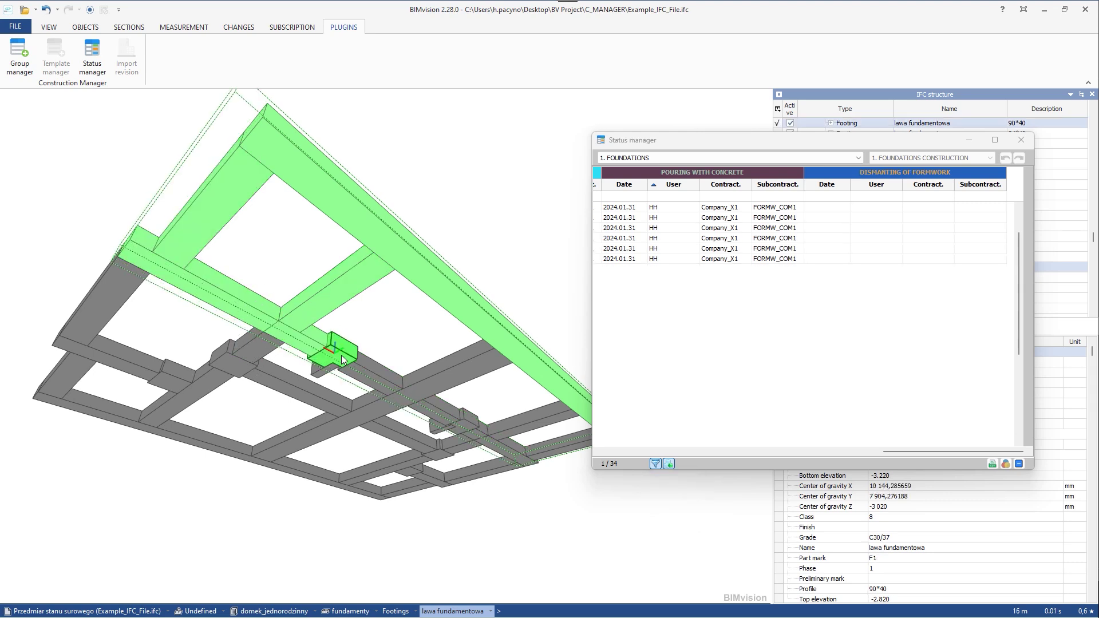
ctrl+click(369, 365)
ctrl+click(317, 372)
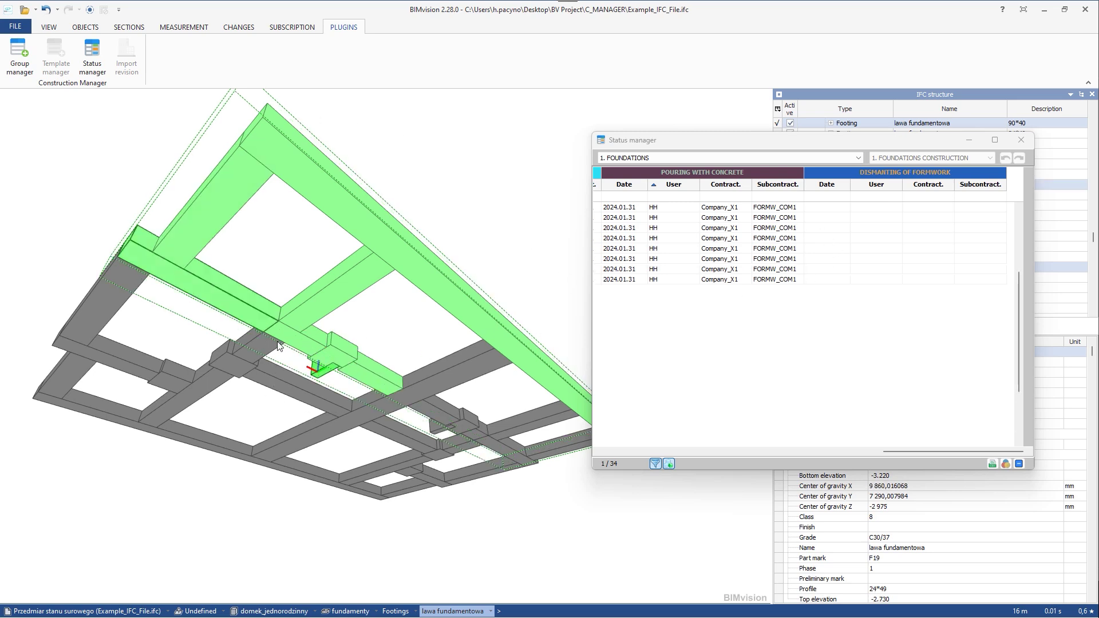
- Record formwork dismantling on 2024.02.12 with the user, Company_X1 and FORMW_COM1 for the listed footings
click(831, 197)
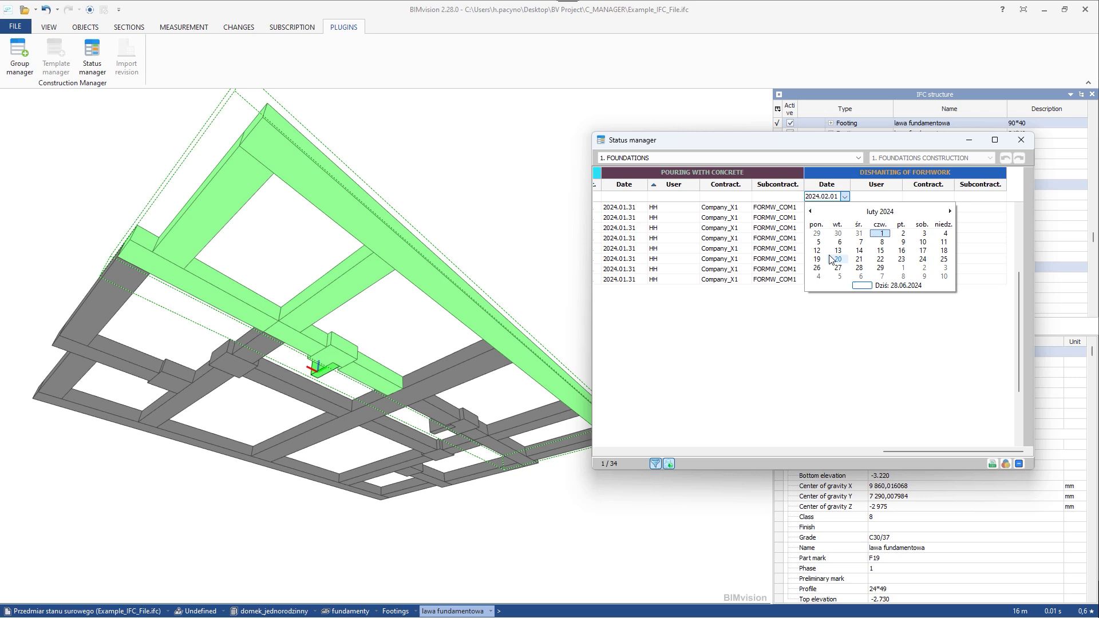
click(819, 253)
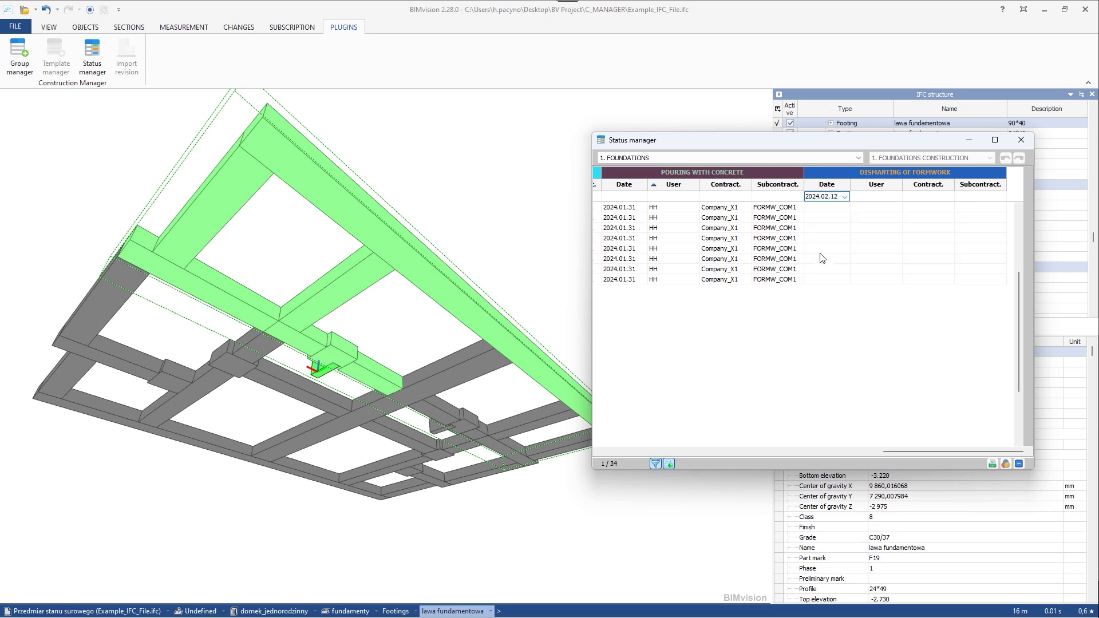
key(Return)
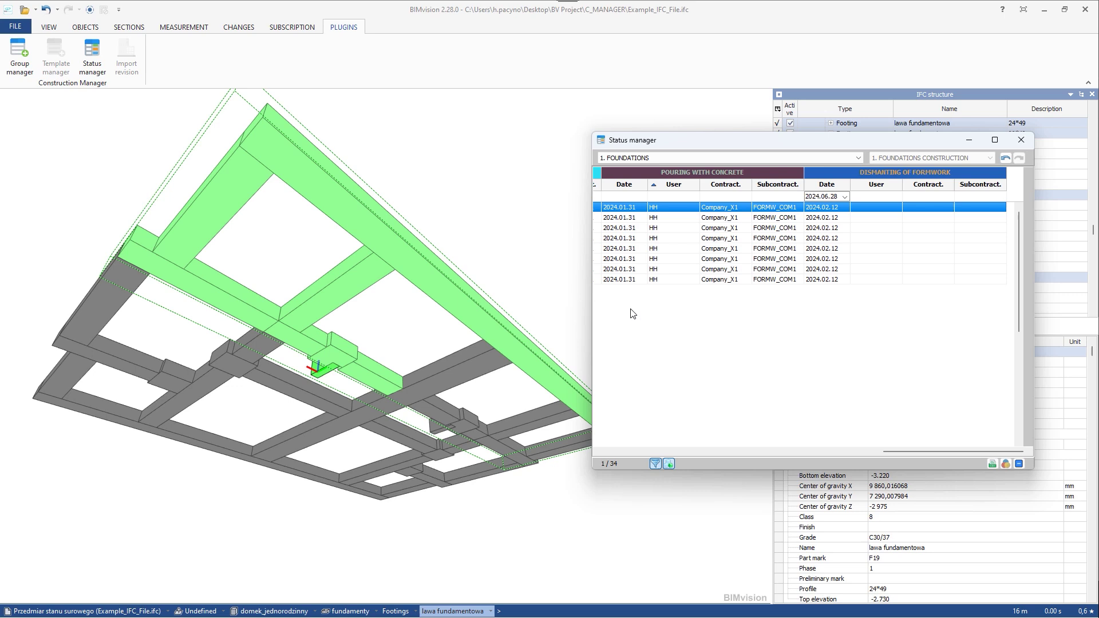
click(863, 197)
text(HH)
key(Return)
click(916, 197)
text(Company_)
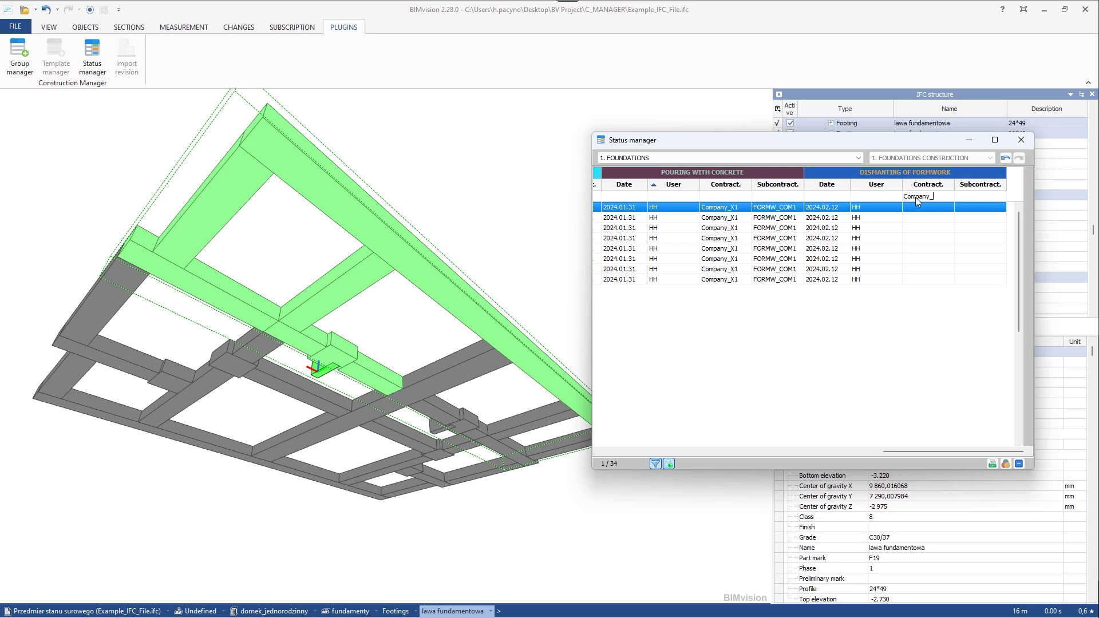
text(X1)
key(Return)
click(967, 196)
text(FORMW)
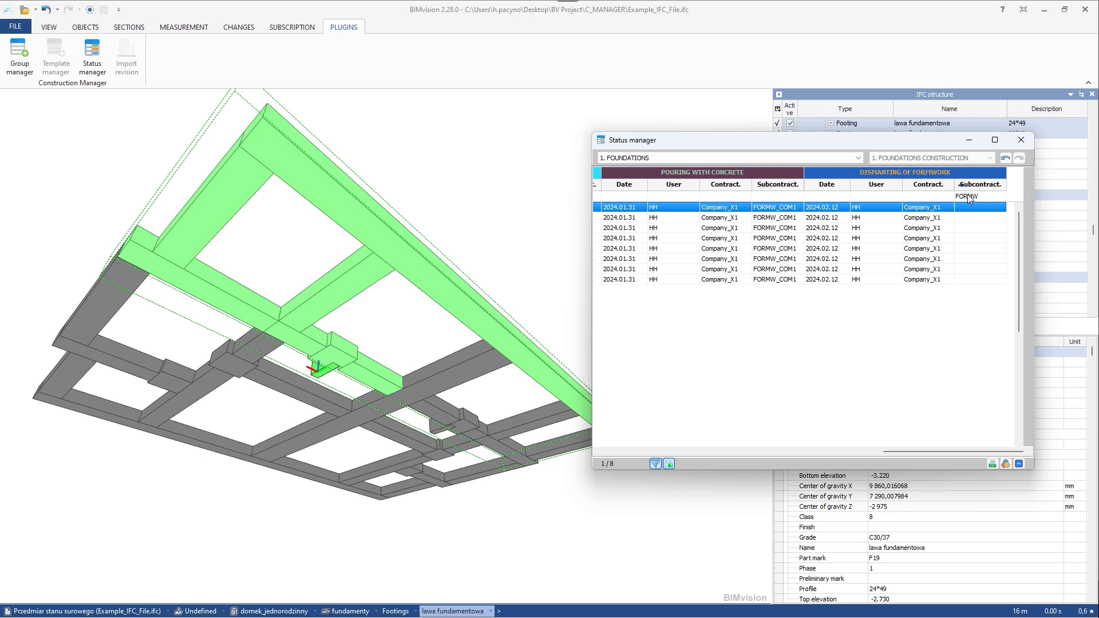
text(_COM1)
key(Return)
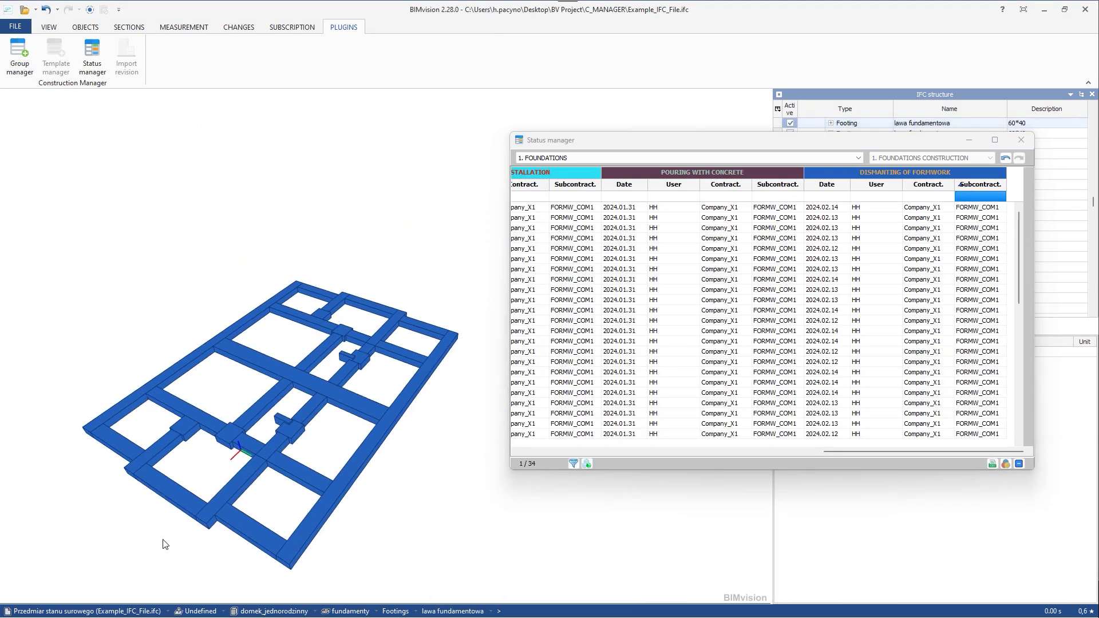
- Colour the model by the 1. FOUNDATIONS statuses
drag(162, 541, 204, 486)
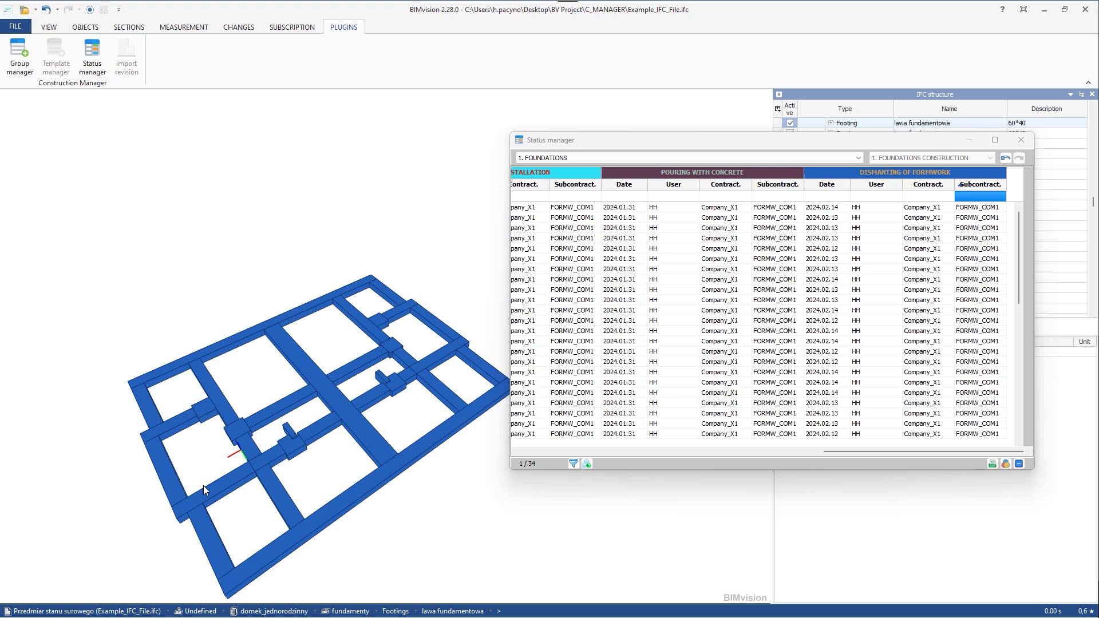
drag(252, 438, 256, 382)
drag(360, 388, 341, 375)
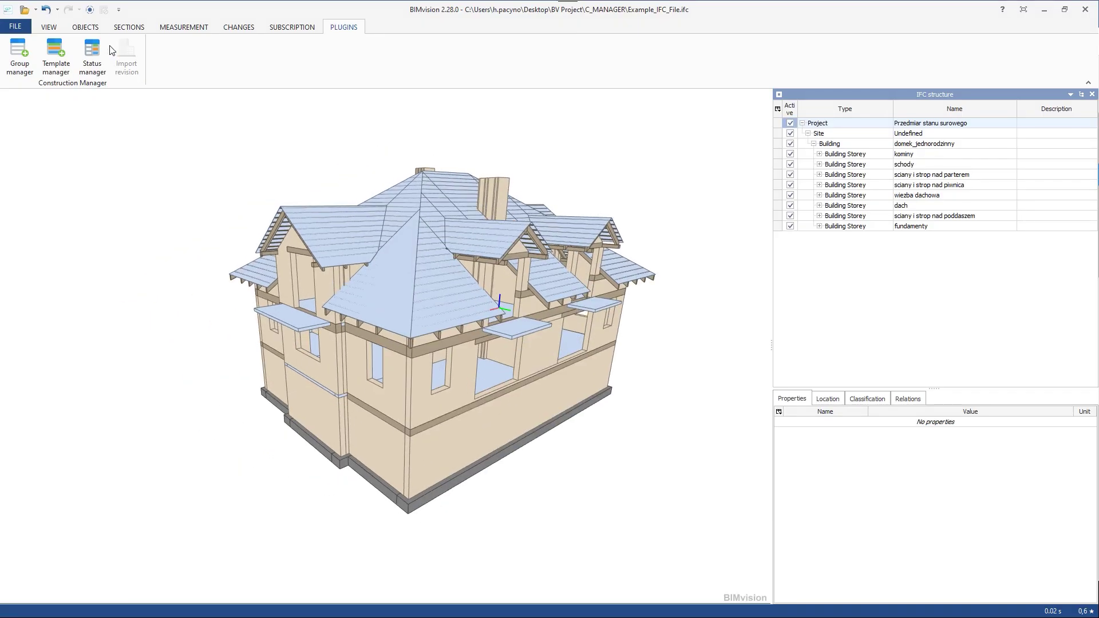
click(99, 49)
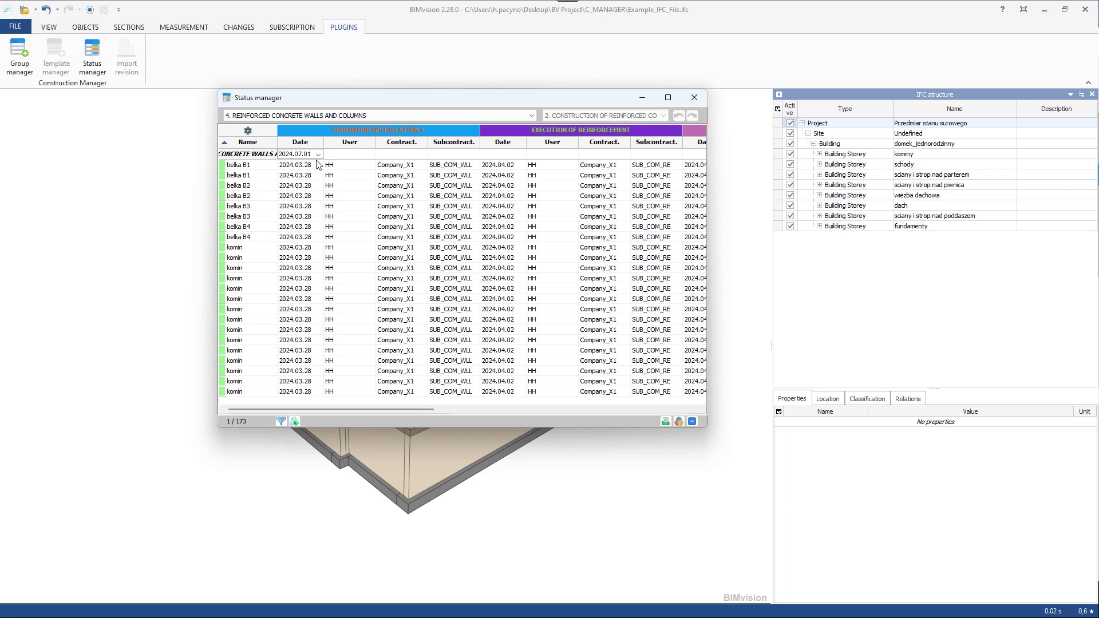
click(372, 116)
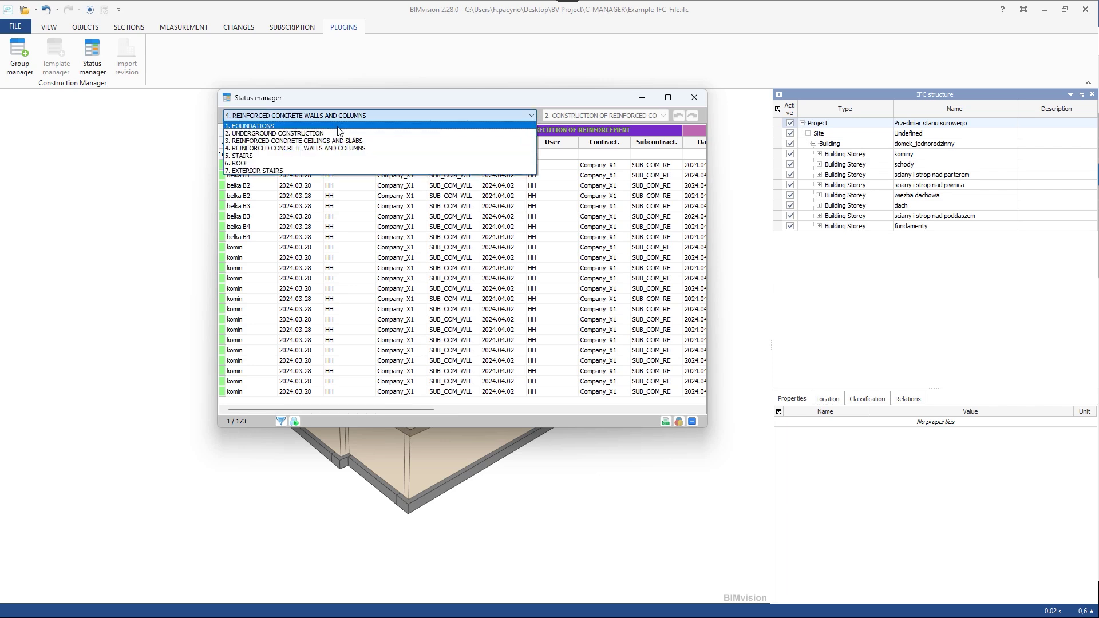
click(338, 127)
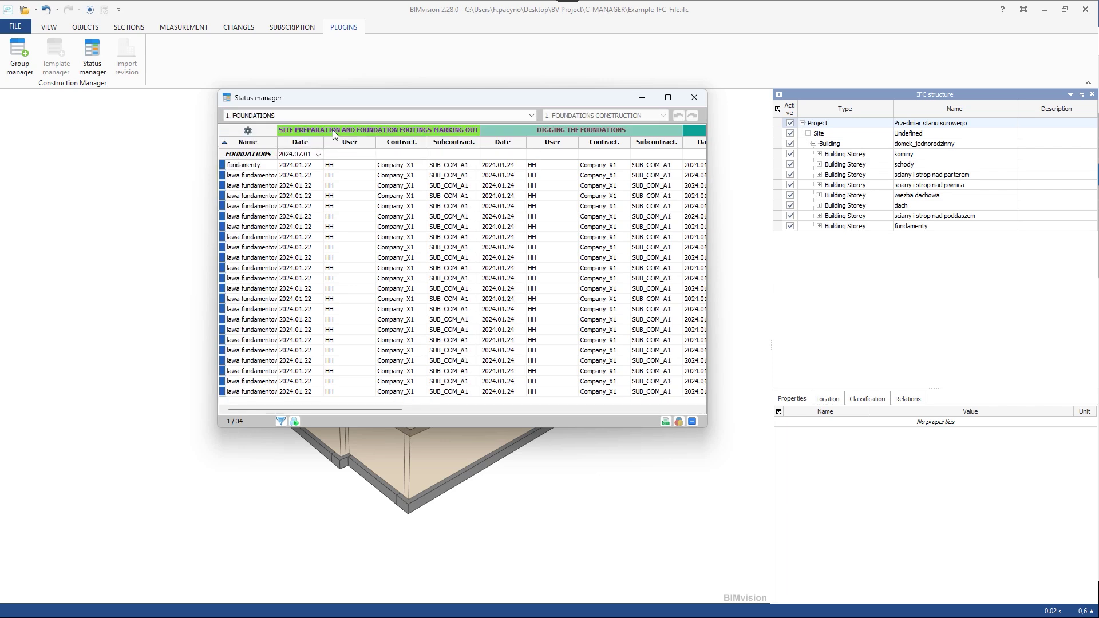
click(682, 422)
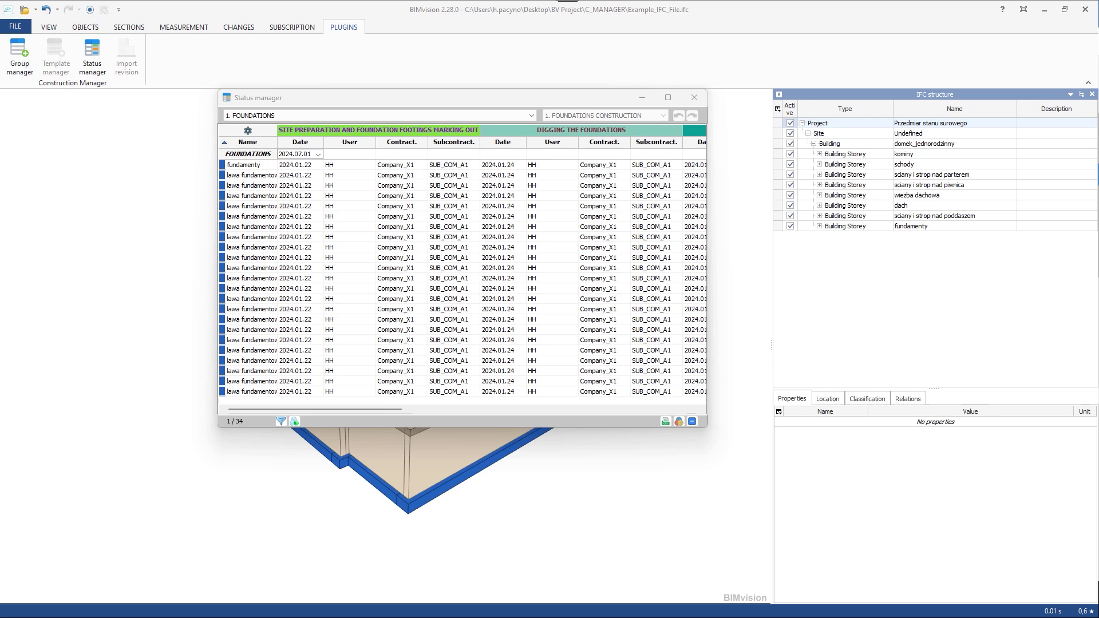
- Switch the status table to 2. UNDERGROUND CONSTRUCTION and move it aside to reveal the house
click(531, 115)
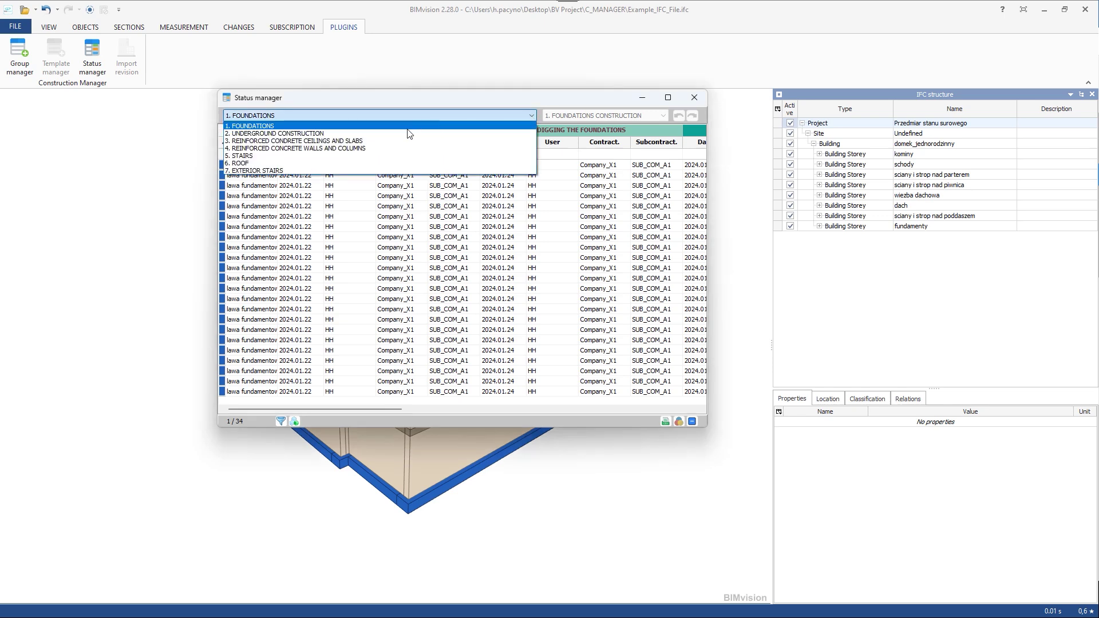
click(401, 136)
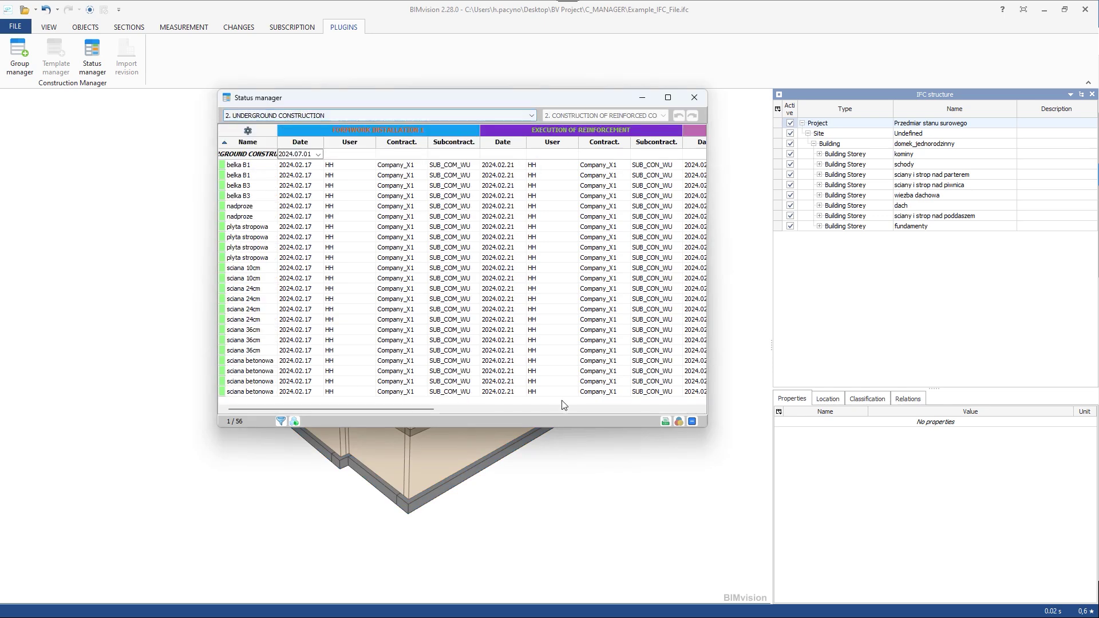
drag(558, 101, 915, 95)
- Draw the underground construction statuses, then colour the ceilings and slabs by status
click(1036, 418)
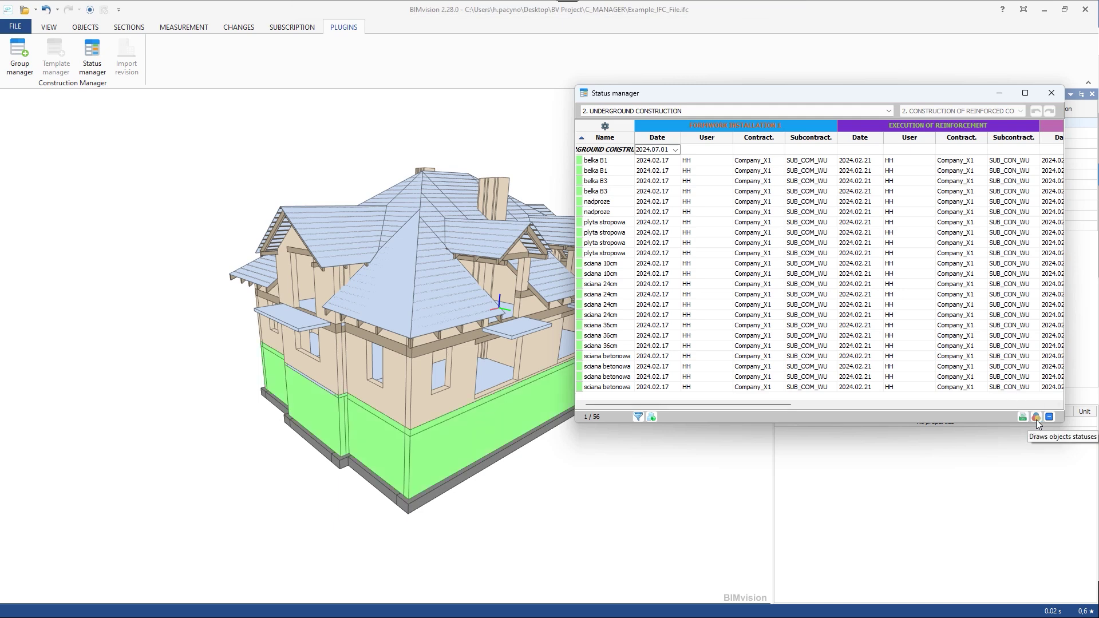
click(845, 109)
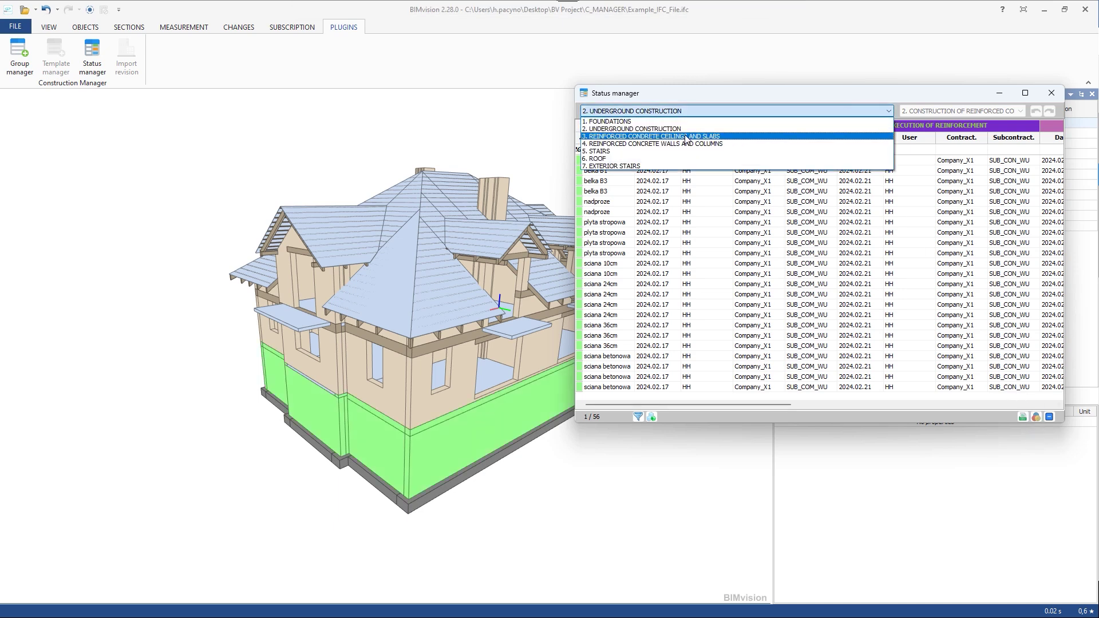
click(761, 142)
click(1036, 418)
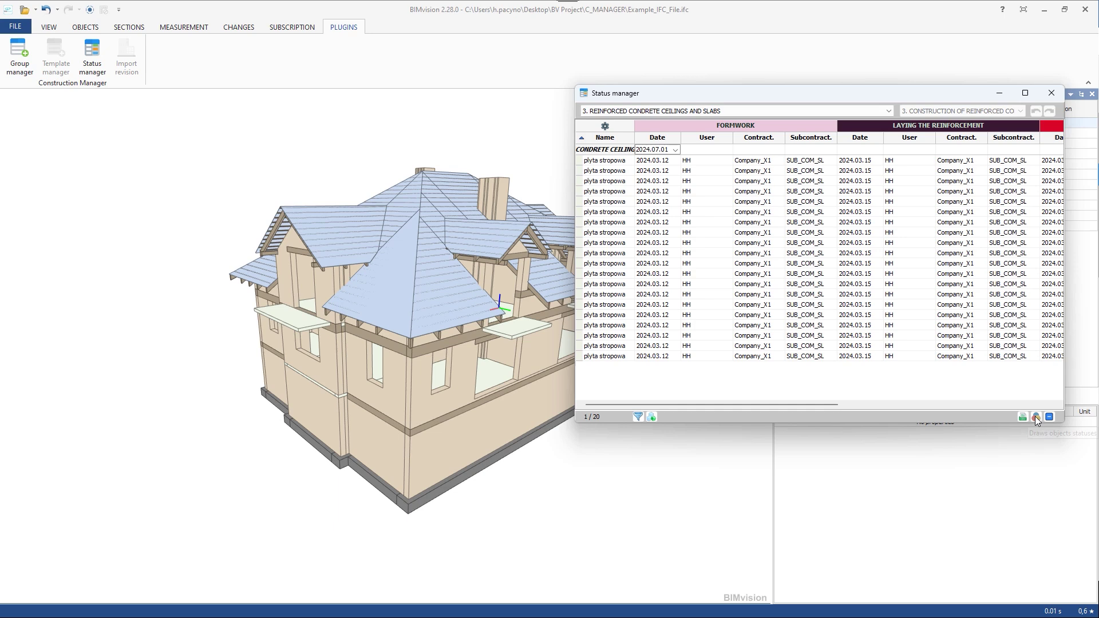
- Colour the walls and columns by status and scroll through their table columns
click(837, 110)
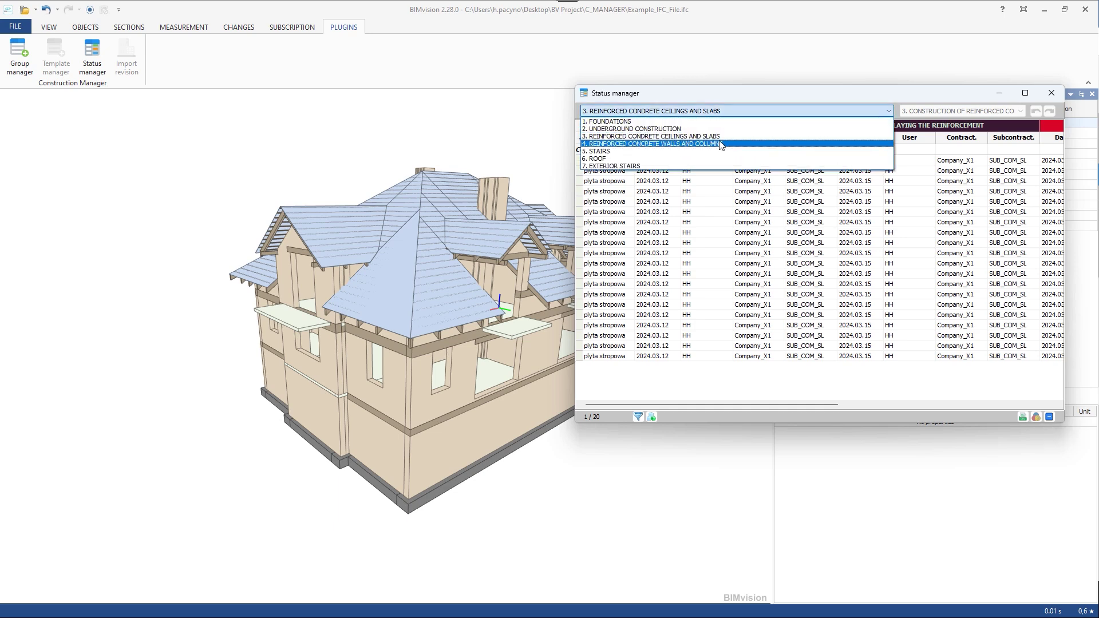
click(721, 152)
click(1036, 418)
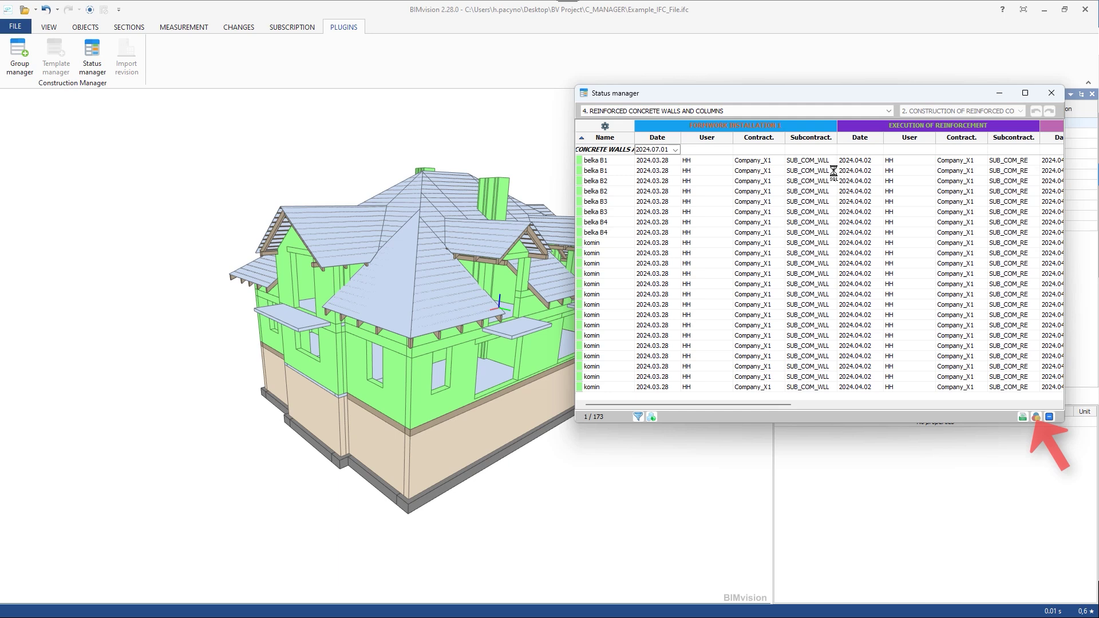
drag(780, 407, 1032, 395)
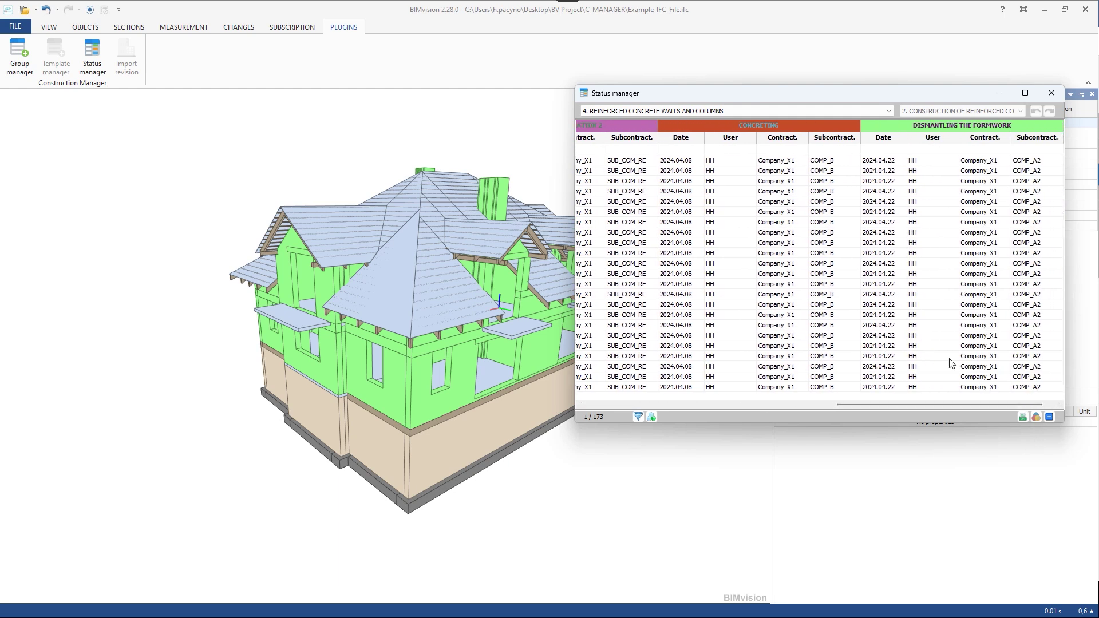
drag(931, 407, 805, 410)
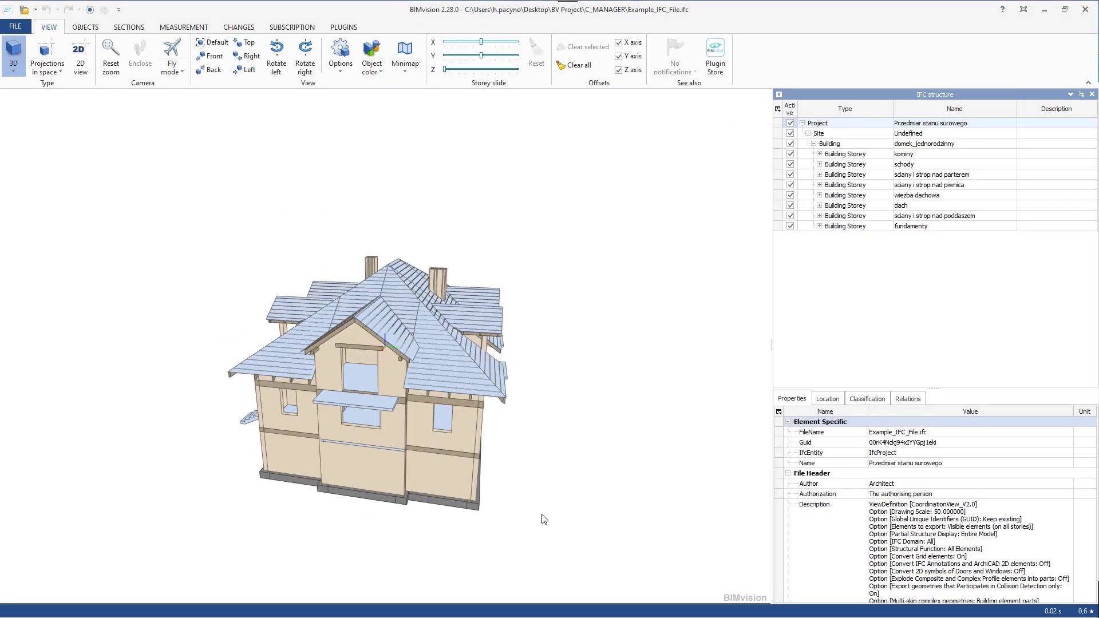
drag(542, 518, 611, 523)
- Reopen Status manager showing the 3. ceilings and slabs statuses
click(344, 27)
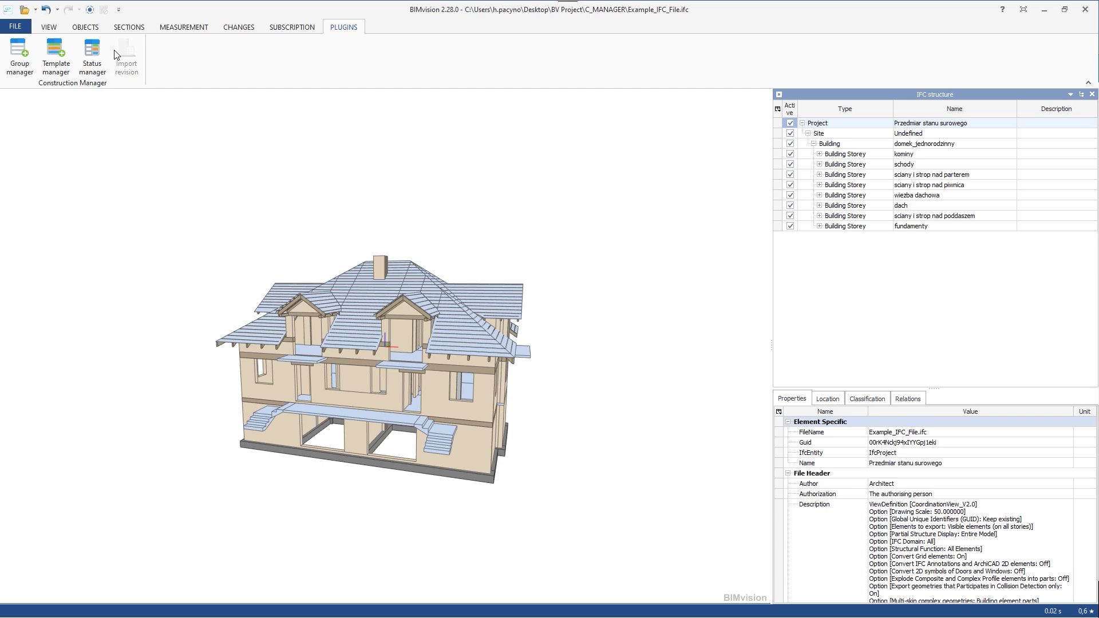
click(93, 51)
click(376, 115)
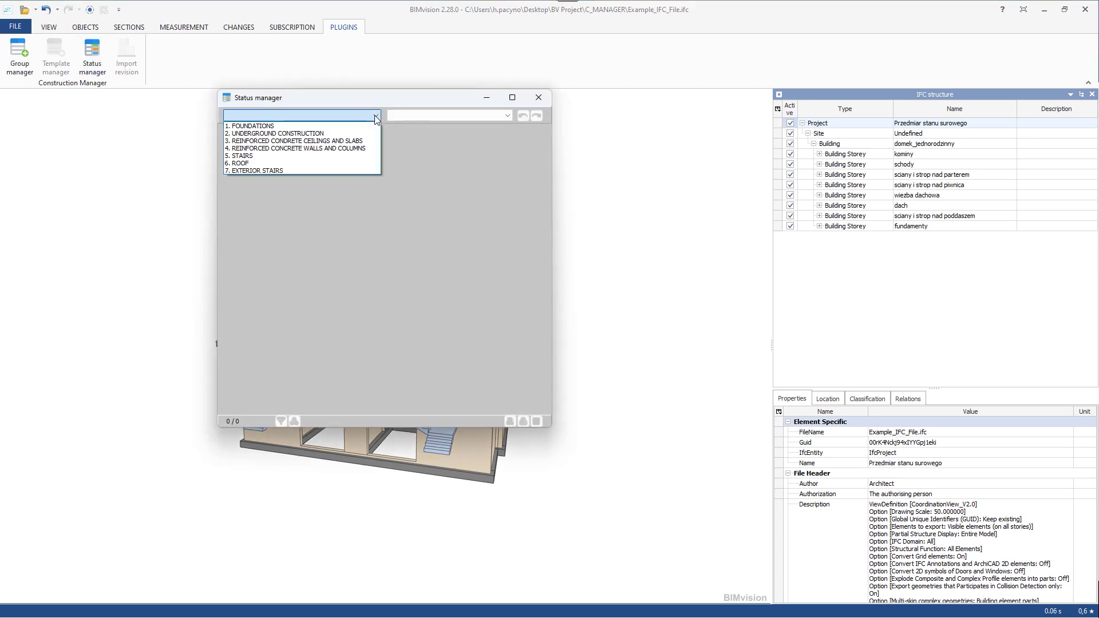
click(342, 141)
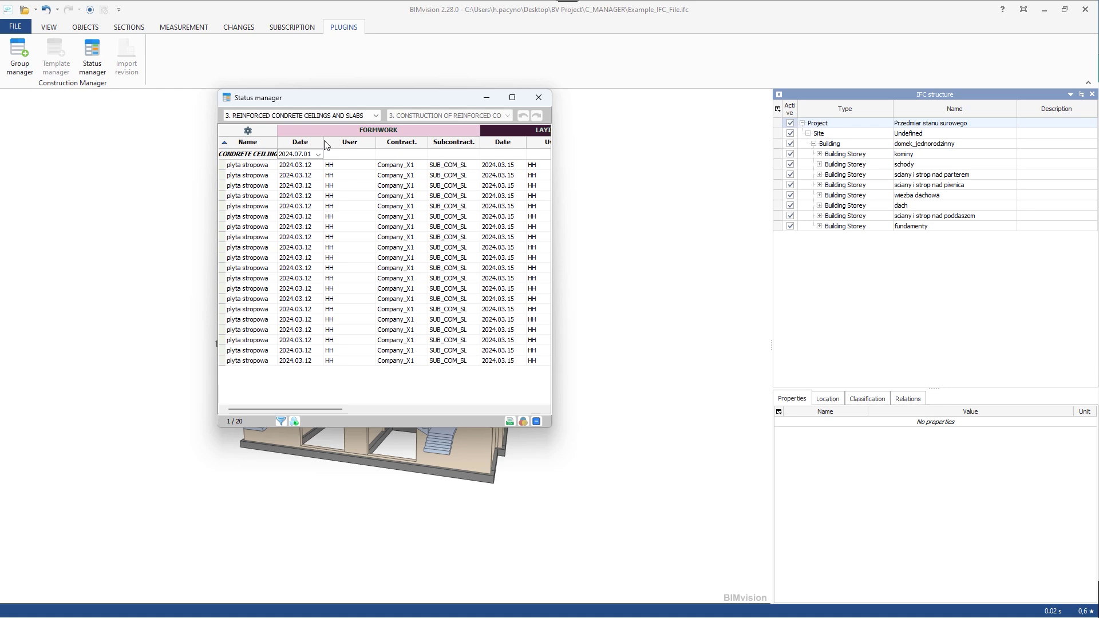
drag(333, 410, 435, 402)
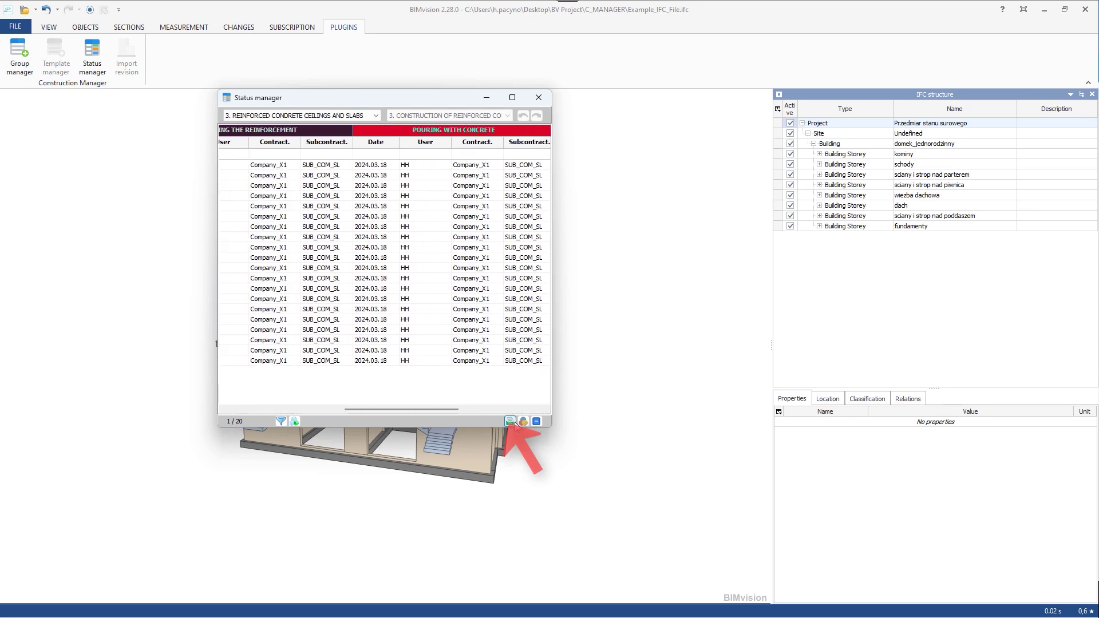
- Export the table as statuses.csv into C_MANAGER and open it from File Explorer
click(511, 421)
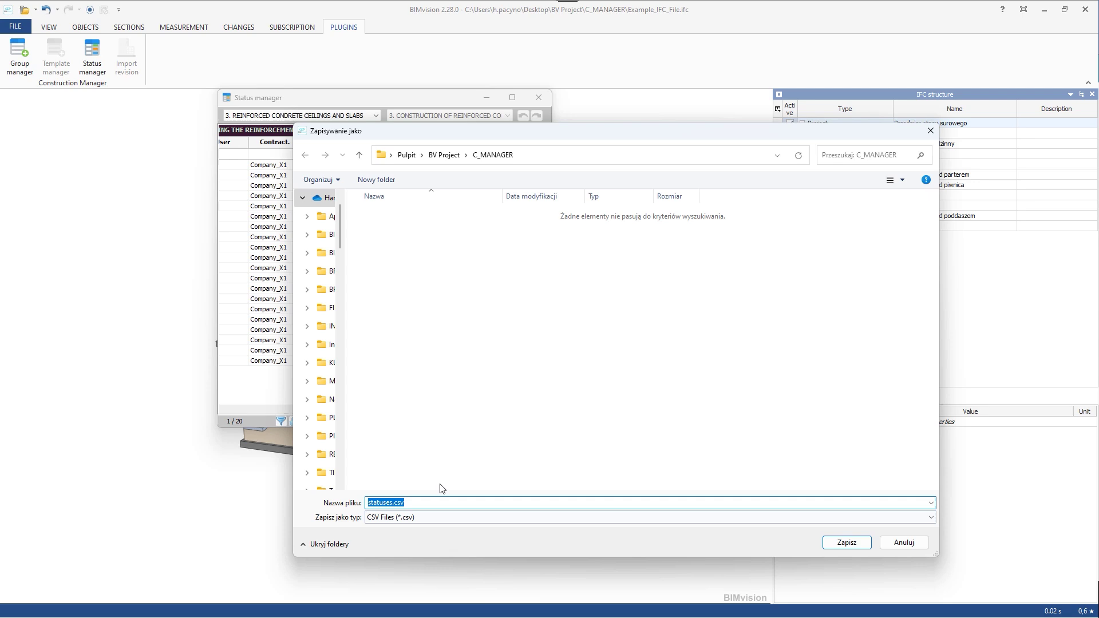
click(845, 544)
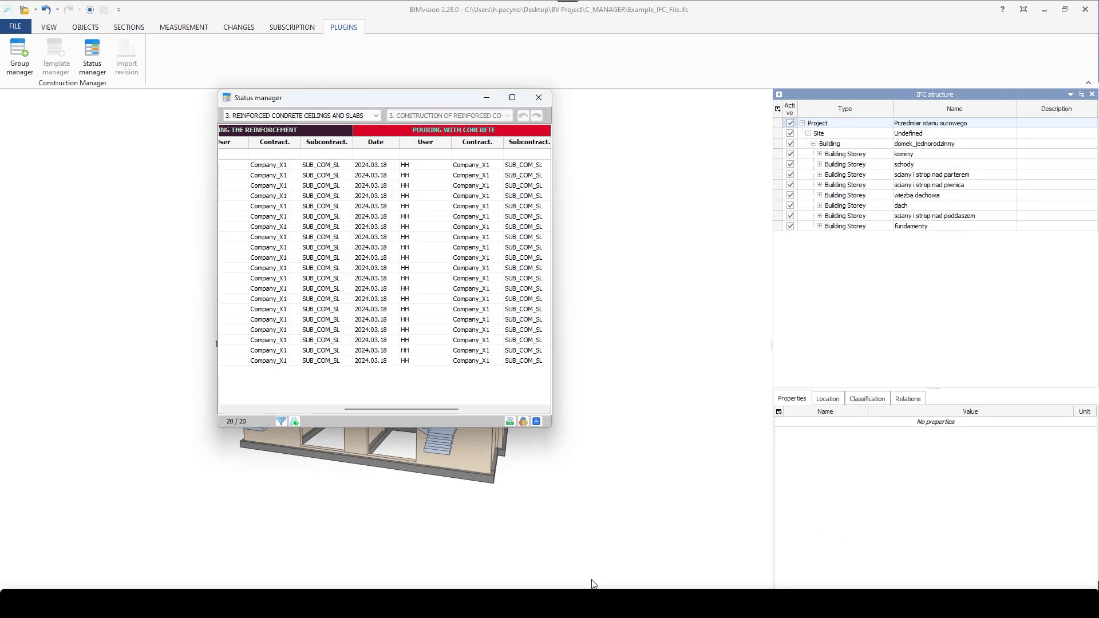
key(alt+Tab)
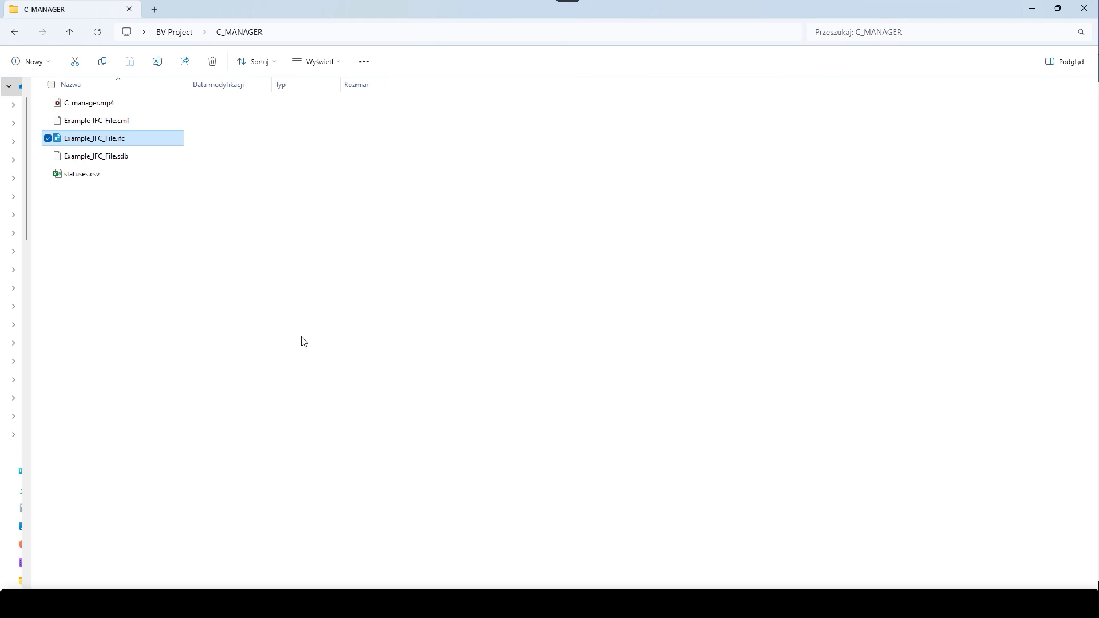
click(87, 177)
double_click(89, 178)
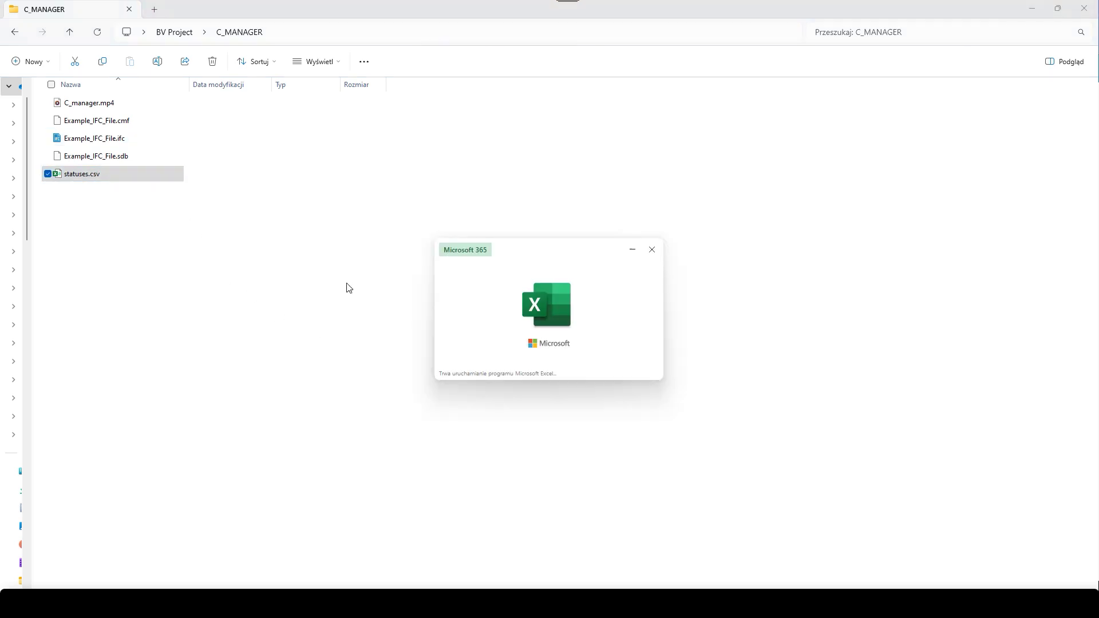